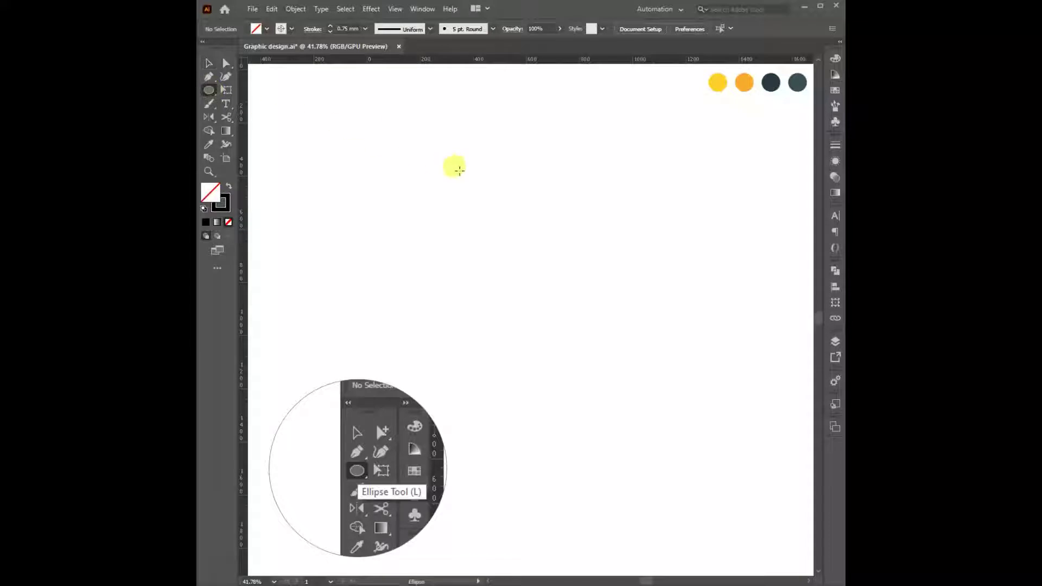
Draw a large unfilled circle for the bulb on the upper artboard and shift it slightly upward
{"action": "left_click_drag", "start_coordinate": [541, 225], "coordinate": [628, 156]}
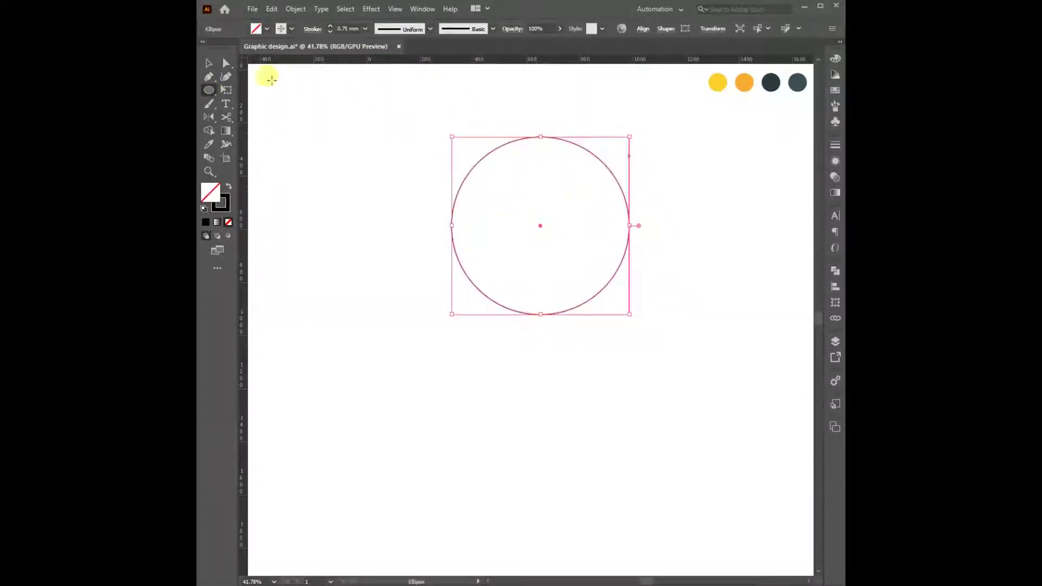
{"action": "left_click", "coordinate": [208, 63]}
{"action": "left_click", "coordinate": [303, 111]}
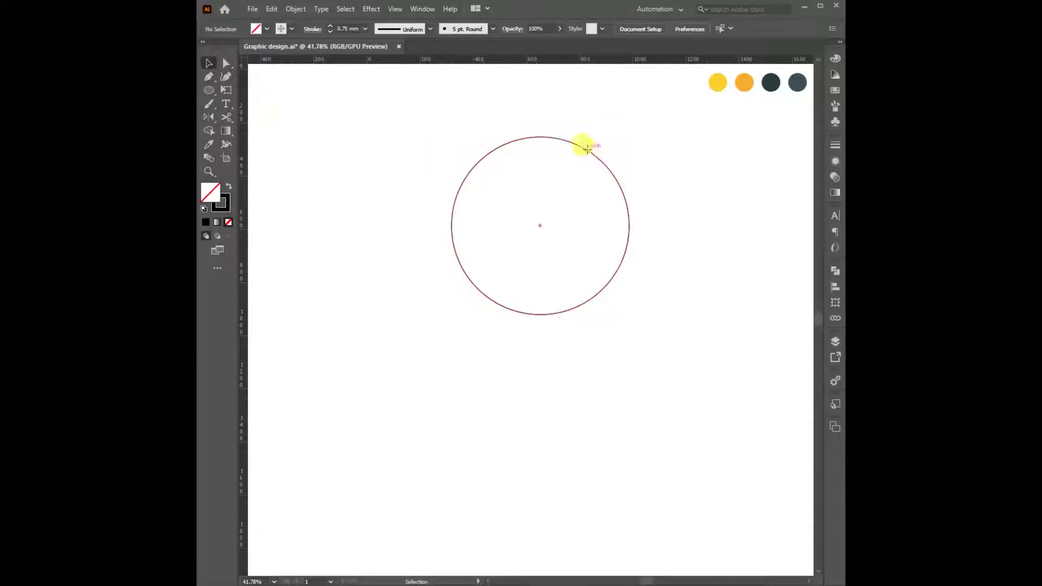
{"action": "left_click_drag", "start_coordinate": [586, 148], "coordinate": [601, 140]}
{"action": "left_click", "coordinate": [617, 154]}
Draw a rectangle for the bulb's neck, narrower than the circle and overlapping its lower edge
{"action": "left_click_drag", "start_coordinate": [208, 93], "coordinate": [259, 95]}
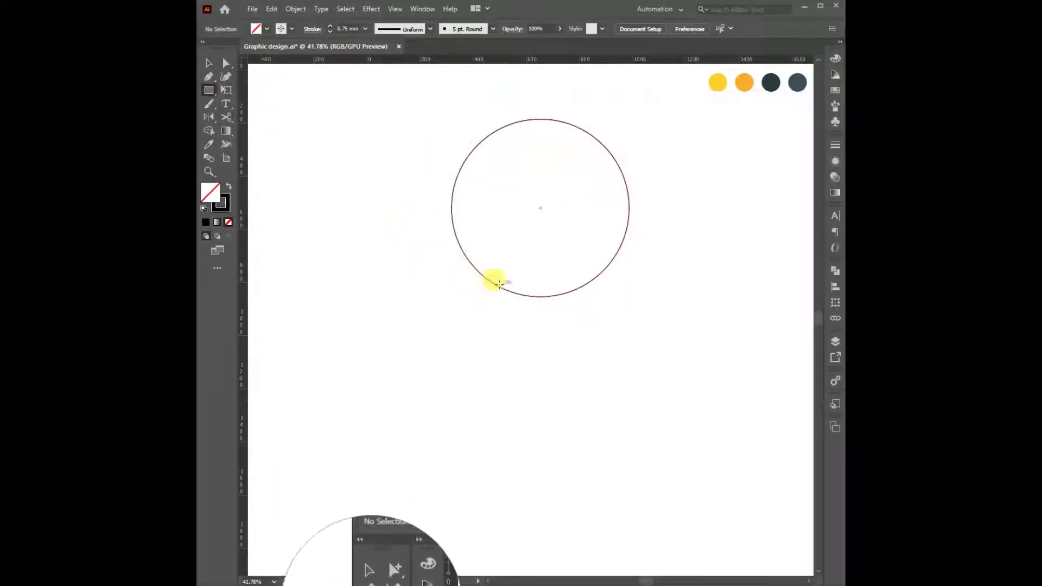
{"action": "left_click_drag", "start_coordinate": [489, 281], "coordinate": [591, 339]}
{"action": "left_click", "coordinate": [209, 64]}
{"action": "left_click", "coordinate": [305, 132]}
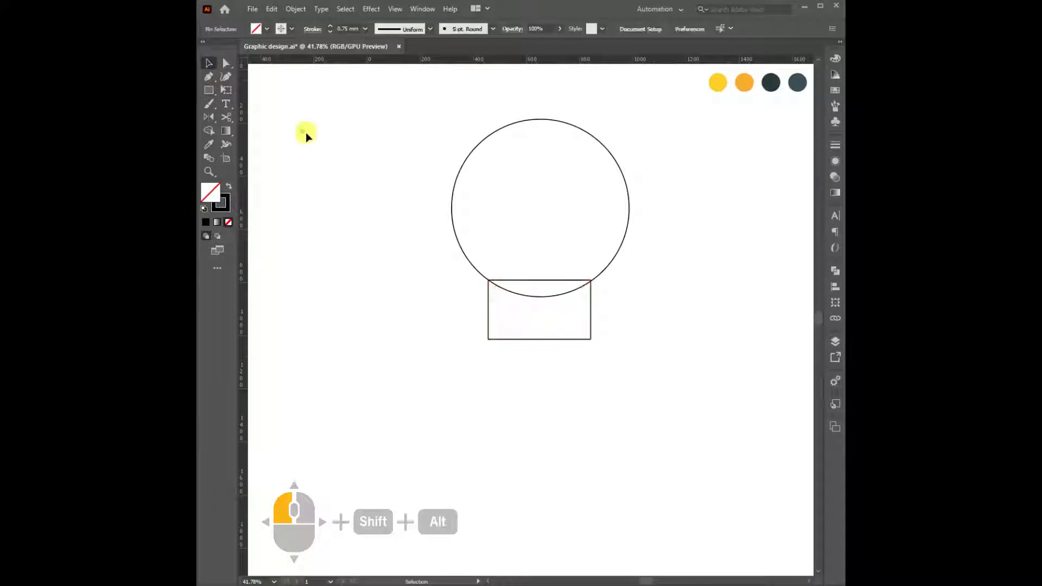
Copy the neck rectangle straight below itself and flatten the copy into a thin bar
{"action": "left_click_drag", "start_coordinate": [564, 281], "coordinate": [570, 345]}
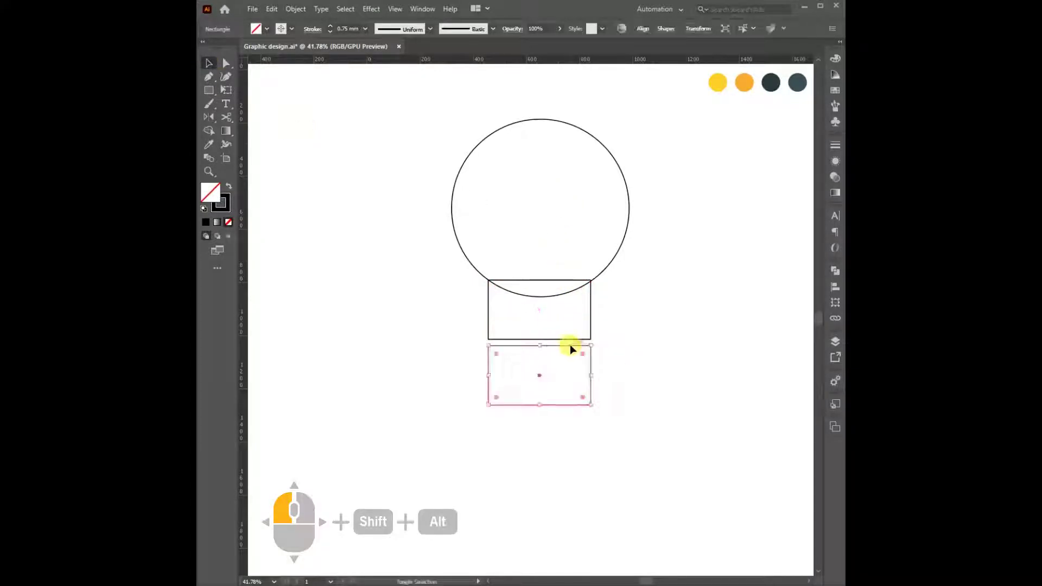
{"action": "left_click_drag", "start_coordinate": [539, 404], "coordinate": [556, 360]}
Duplicate the thin bar downward into an evenly spaced stack of five bars
{"action": "left_click", "coordinate": [548, 400]}
{"action": "key", "text": "ctrl+d"}
{"action": "key", "text": "ctrl+d"}
{"action": "key", "text": "ctrl+d"}
{"action": "left_click", "coordinate": [671, 329]}
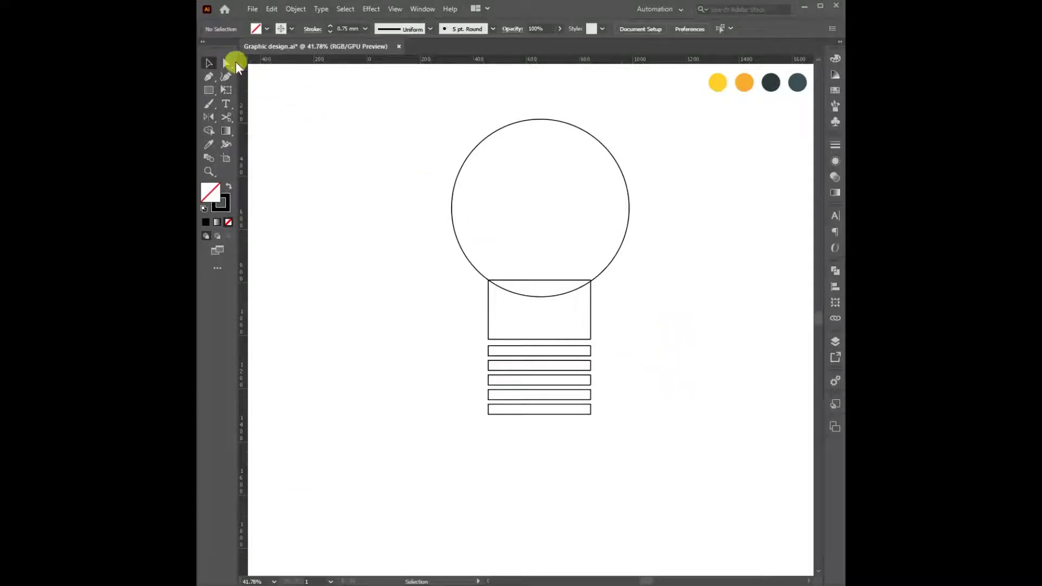
Shorten the two lowest bars from their right ends, making the bottom one the shortest
{"action": "left_click", "coordinate": [591, 414]}
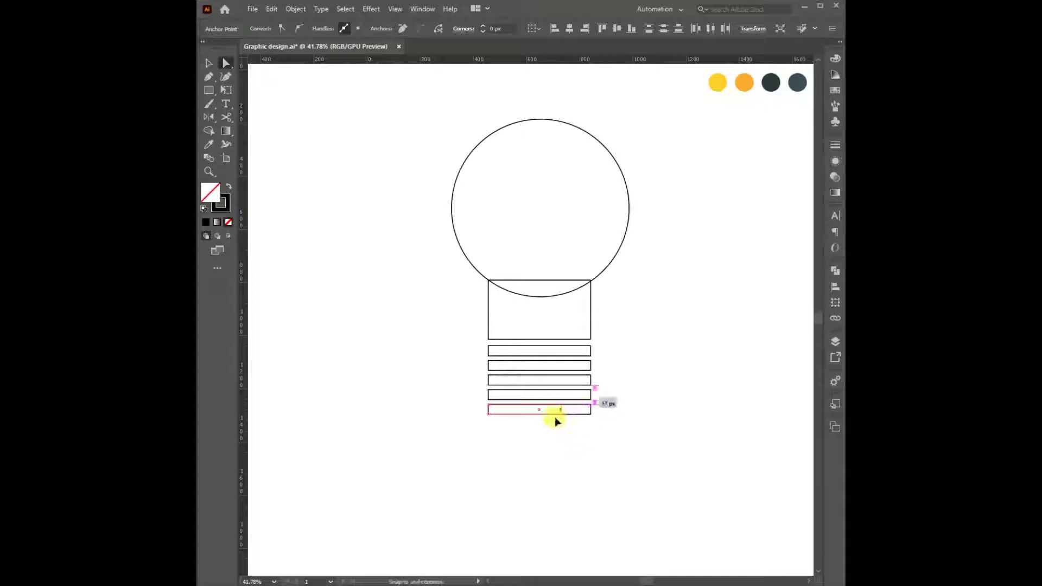
{"action": "left_click_drag", "start_coordinate": [552, 420], "coordinate": [552, 415]}
{"action": "left_click", "coordinate": [597, 393]}
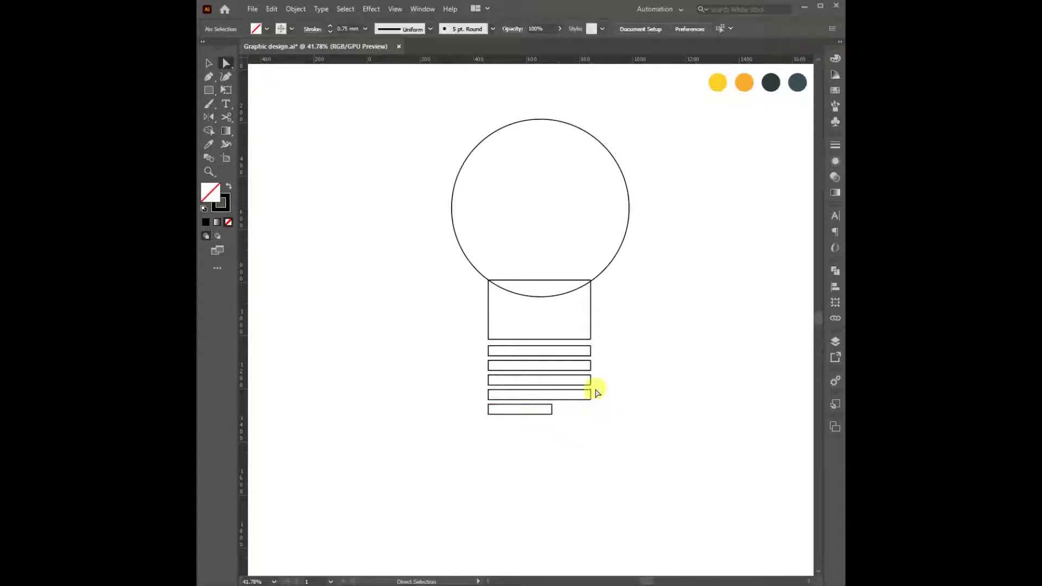
{"action": "left_click", "coordinate": [590, 396]}
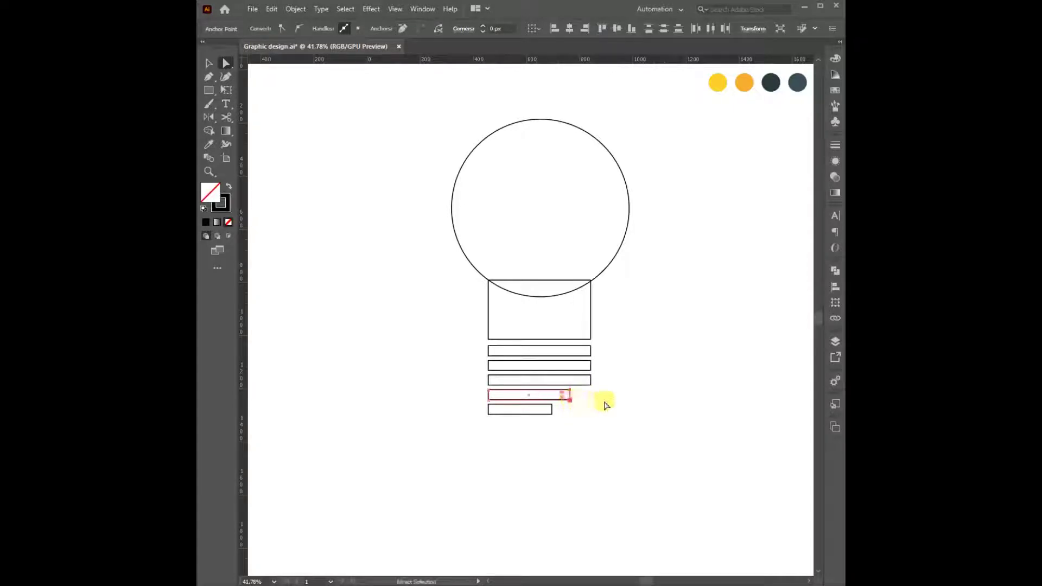
{"action": "left_click", "coordinate": [612, 403]}
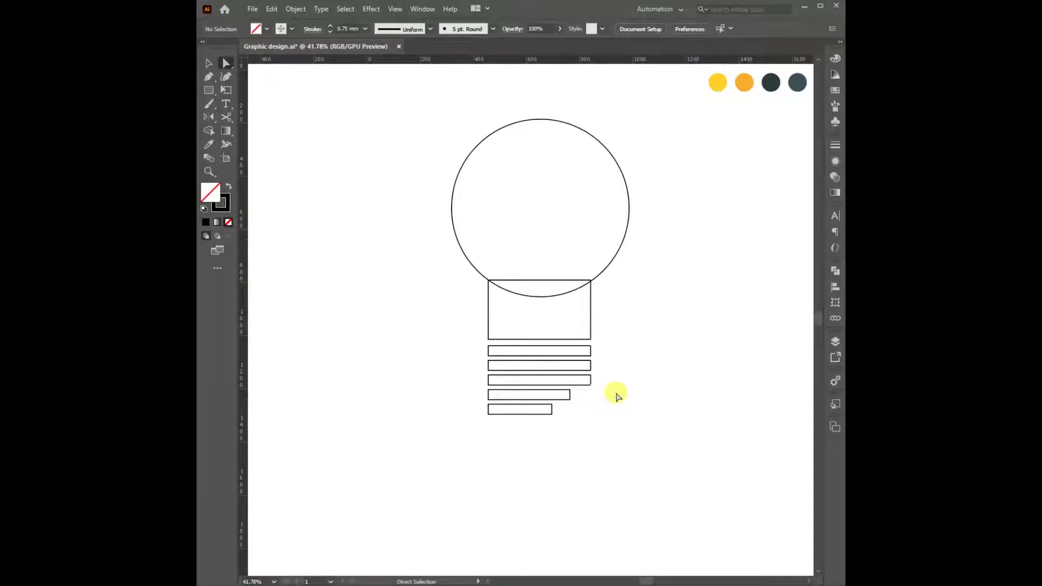
Centre the neck rectangle and all five bars horizontally on the circle, using the circle as key object
{"action": "left_click_drag", "start_coordinate": [386, 205], "coordinate": [654, 439]}
{"action": "left_click", "coordinate": [579, 294]}
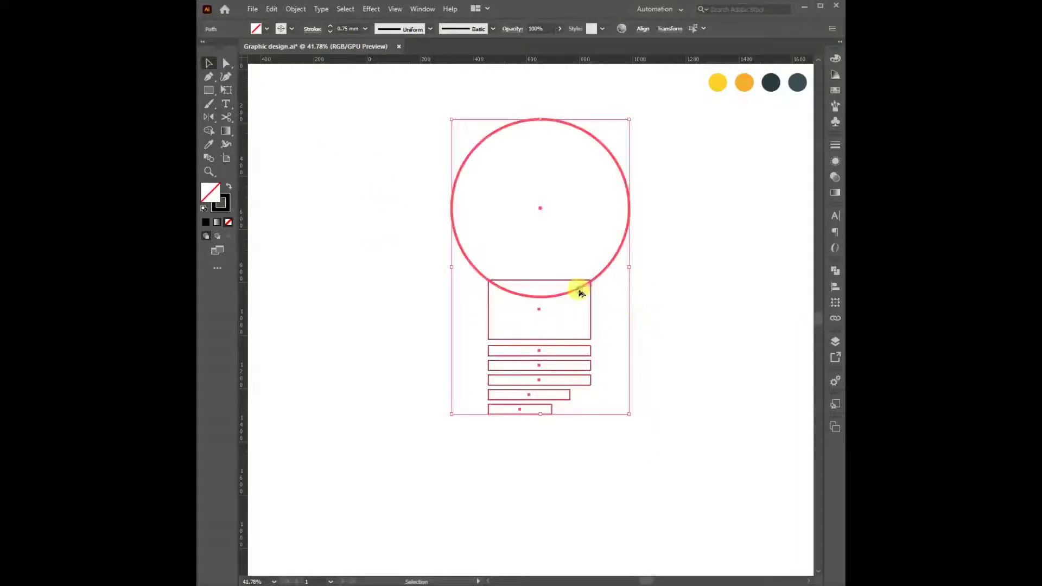
{"action": "left_click", "coordinate": [642, 29]}
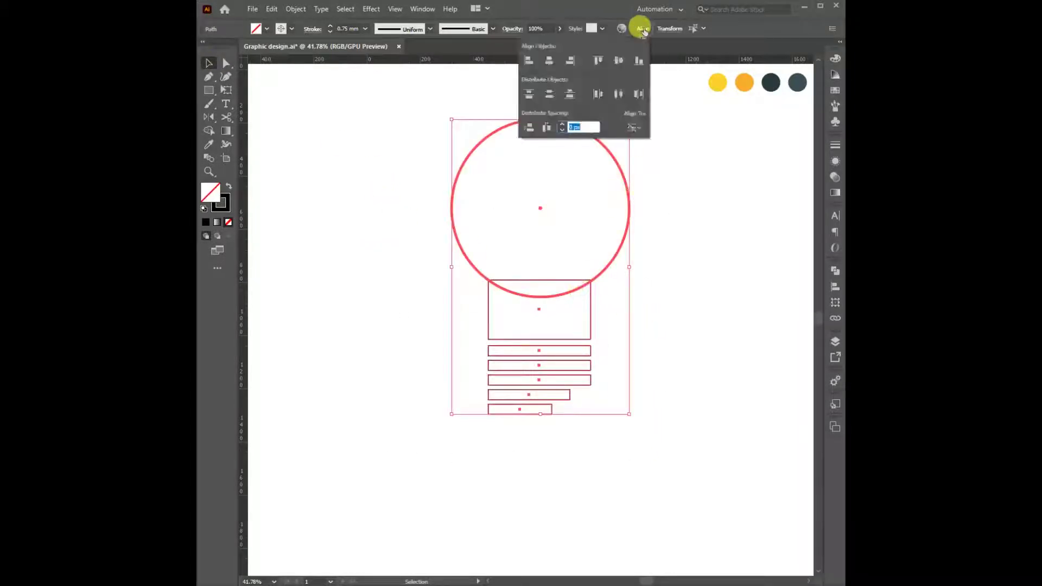
{"action": "left_click", "coordinate": [548, 60]}
{"action": "left_click", "coordinate": [641, 29]}
{"action": "left_click", "coordinate": [707, 203]}
Unite the circle and the neck rectangle into a single bulb outline
{"action": "left_click_drag", "start_coordinate": [598, 286], "coordinate": [554, 302]}
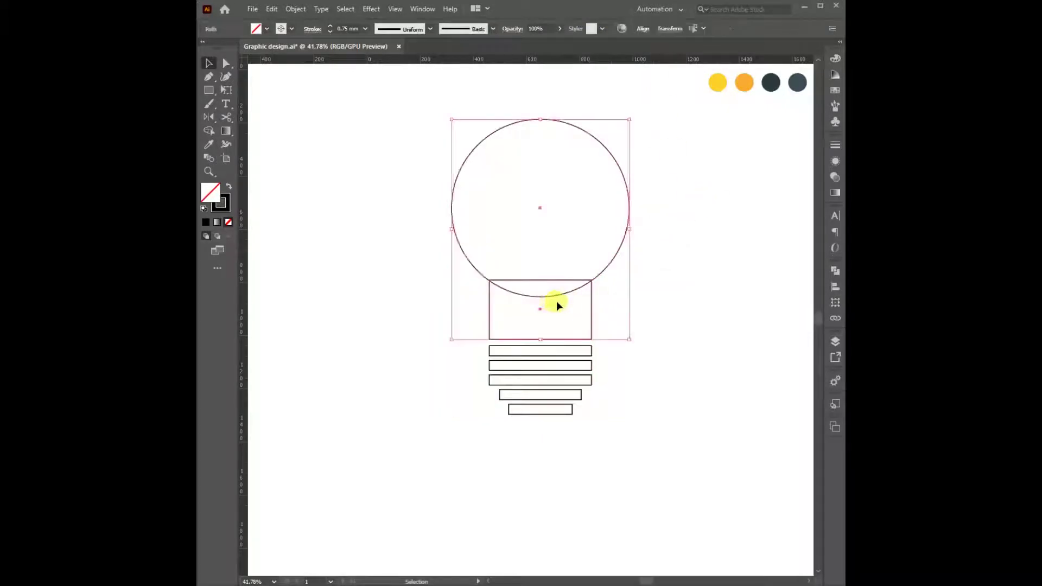
{"action": "left_click", "coordinate": [835, 271]}
{"action": "left_click", "coordinate": [703, 297]}
{"action": "left_click", "coordinate": [803, 262]}
{"action": "left_click", "coordinate": [735, 237]}
Round both corners where the bulb's circle meets the neck into smooth, large-radius curves
{"action": "left_click", "coordinate": [223, 65]}
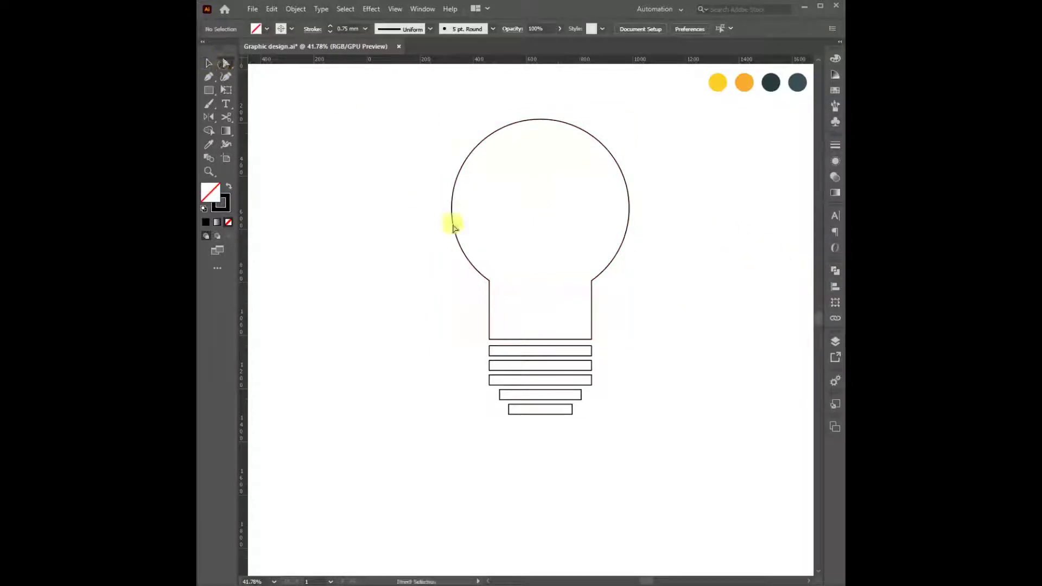
{"action": "left_click", "coordinate": [488, 282]}
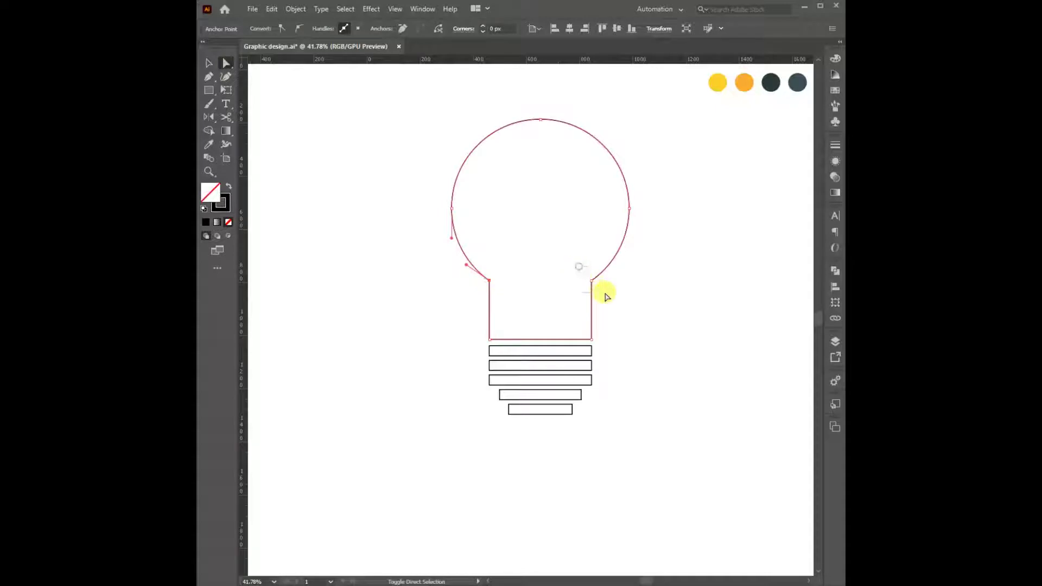
{"action": "left_click", "coordinate": [601, 290], "text": "shift"}
{"action": "left_click_drag", "start_coordinate": [601, 291], "coordinate": [661, 337]}
{"action": "left_click", "coordinate": [645, 363]}
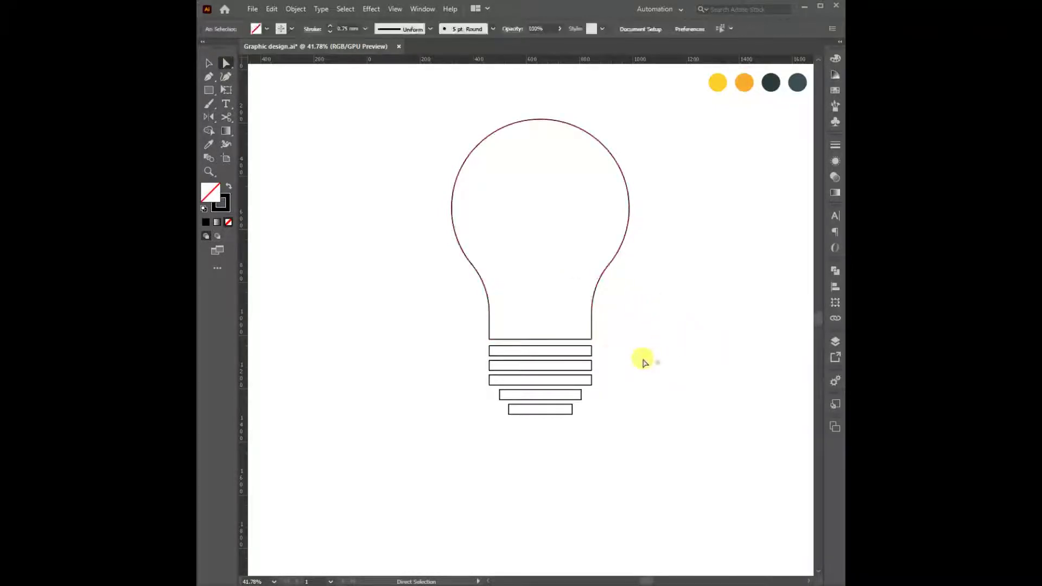
Round the two bottom corners of the bulb's neck to a radius of about 64 px
{"action": "left_click", "coordinate": [490, 339]}
{"action": "left_click", "coordinate": [591, 342], "text": "shift"}
{"action": "left_click_drag", "start_coordinate": [495, 331], "coordinate": [507, 321]}
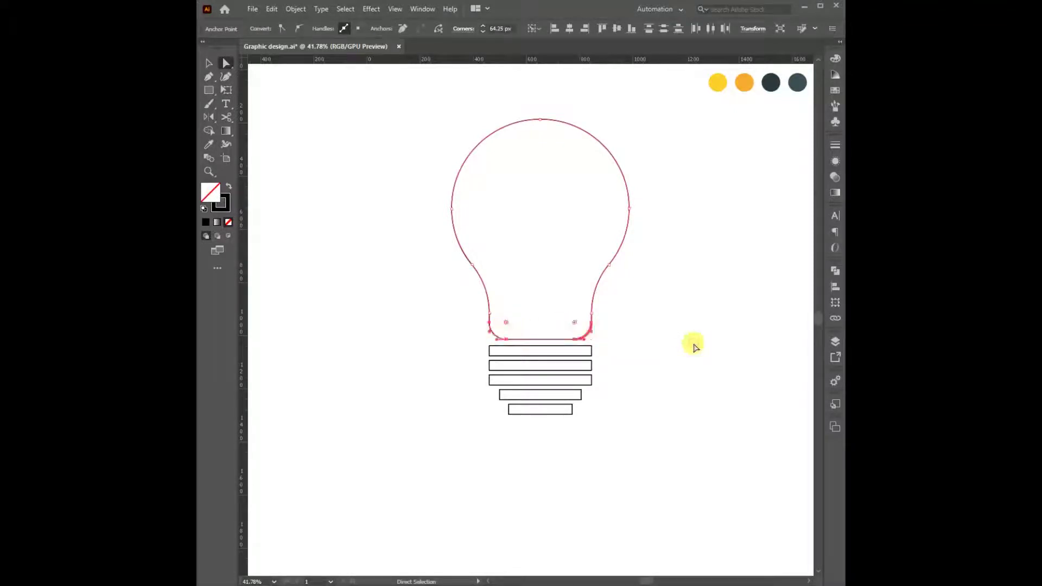
{"action": "left_click", "coordinate": [694, 346]}
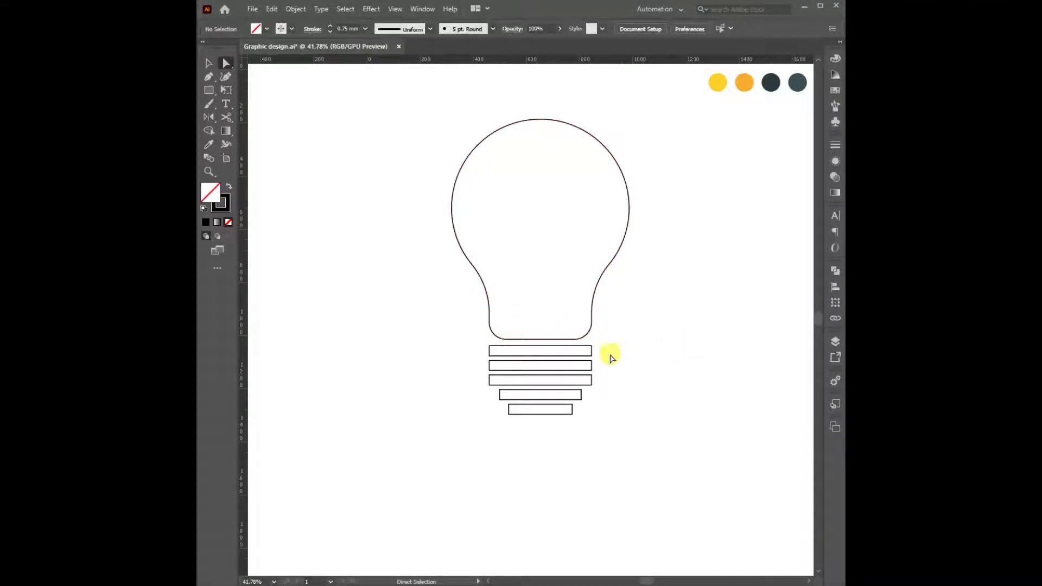
Fully round the corners at both ends of all five bars
{"action": "left_click_drag", "start_coordinate": [602, 346], "coordinate": [518, 409]}
{"action": "left_click", "coordinate": [610, 366]}
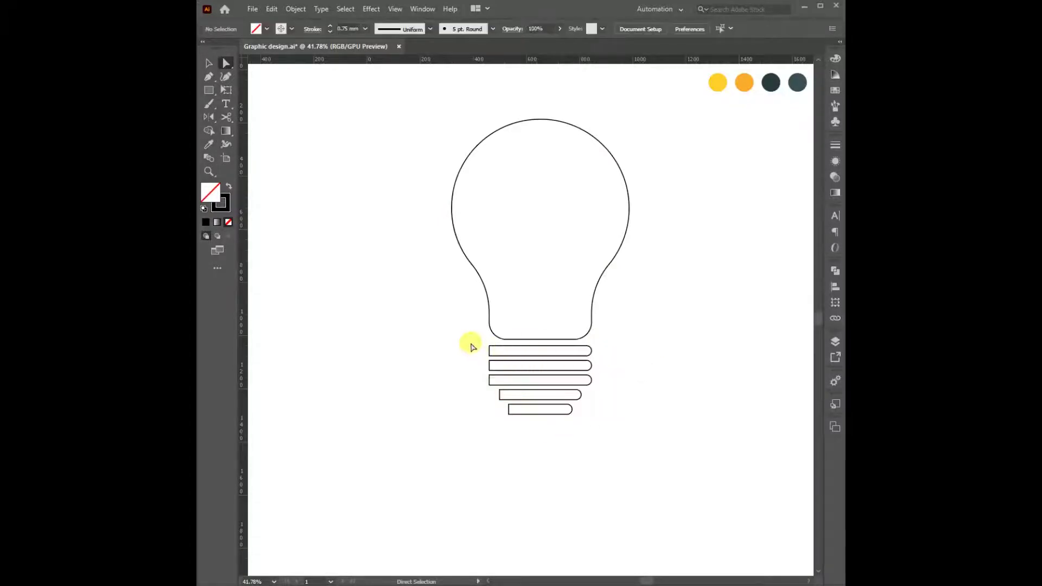
{"action": "left_click_drag", "start_coordinate": [488, 356], "coordinate": [514, 425]}
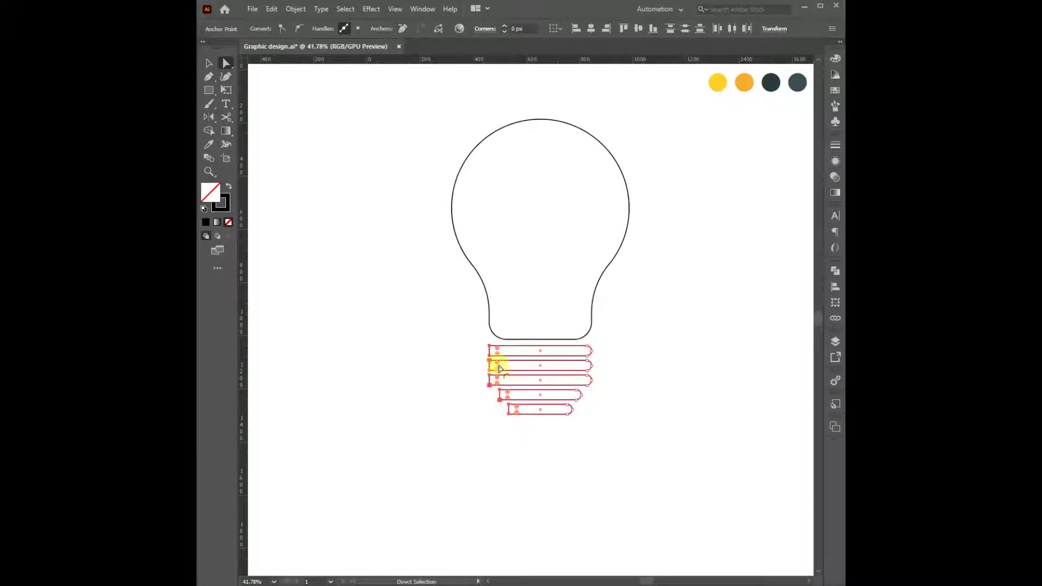
{"action": "left_click_drag", "start_coordinate": [497, 358], "coordinate": [508, 353]}
{"action": "left_click", "coordinate": [627, 338]}
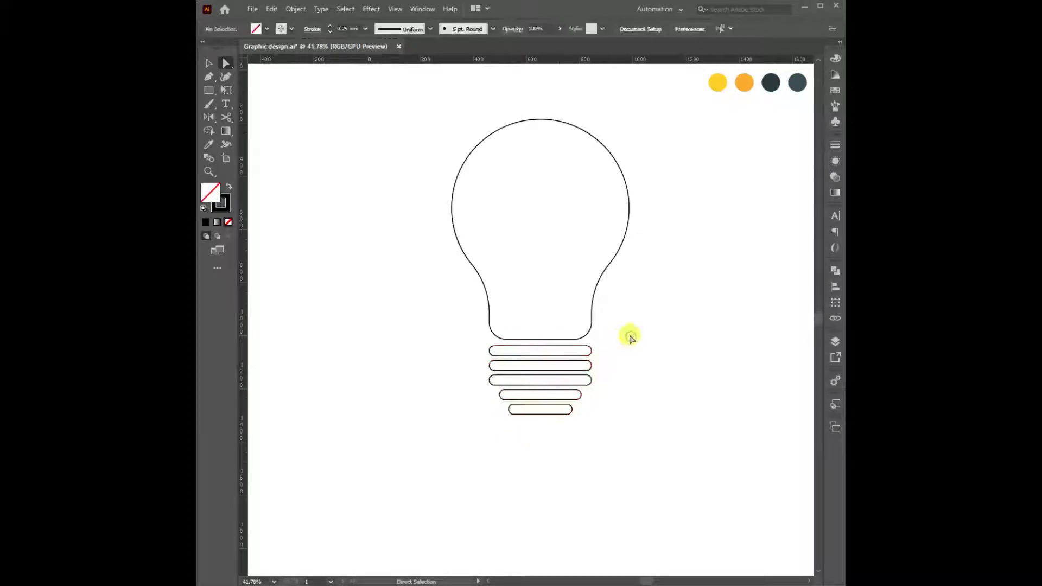
Draw a small circle centred just below the lowest bar
{"action": "left_click", "coordinate": [210, 92]}
{"action": "left_click_drag", "start_coordinate": [210, 92], "coordinate": [261, 109]}
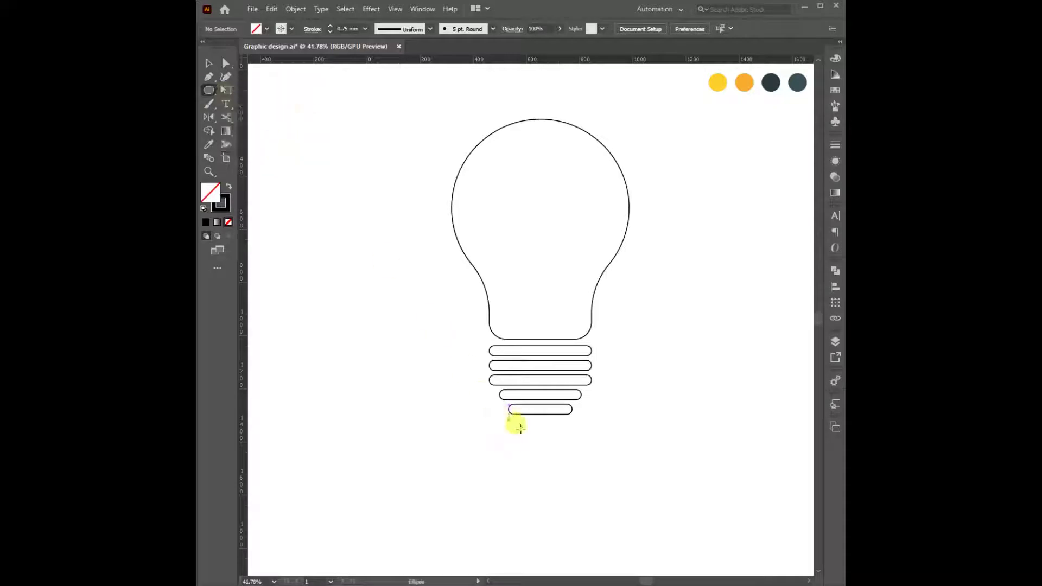
{"action": "left_click_drag", "start_coordinate": [541, 446], "coordinate": [556, 431]}
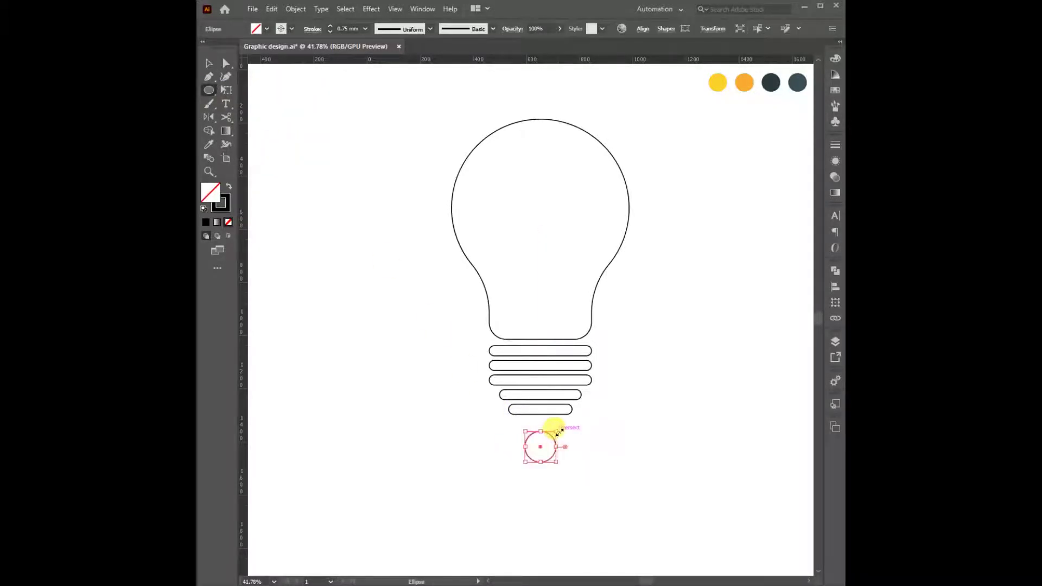
Remove the small circle's top anchor point to flatten its upper side
{"action": "left_click", "coordinate": [226, 63]}
{"action": "left_click", "coordinate": [488, 415]}
{"action": "left_click", "coordinate": [555, 438]}
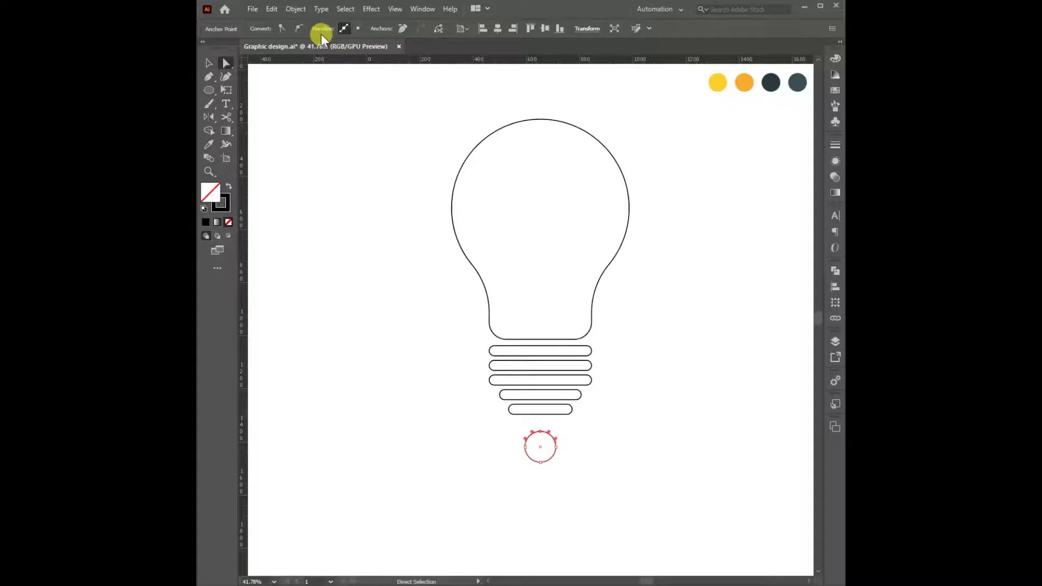
{"action": "left_click", "coordinate": [404, 29]}
{"action": "left_click", "coordinate": [599, 456]}
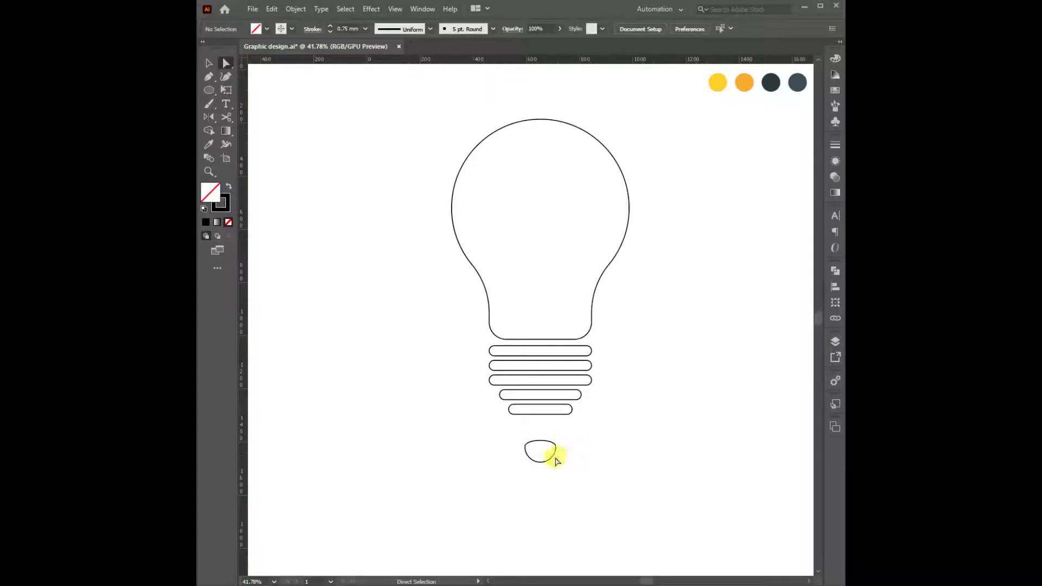
Move the flattened circle up onto the lowest bar and centre it horizontally on that bar
{"action": "left_click_drag", "start_coordinate": [553, 459], "coordinate": [558, 425]}
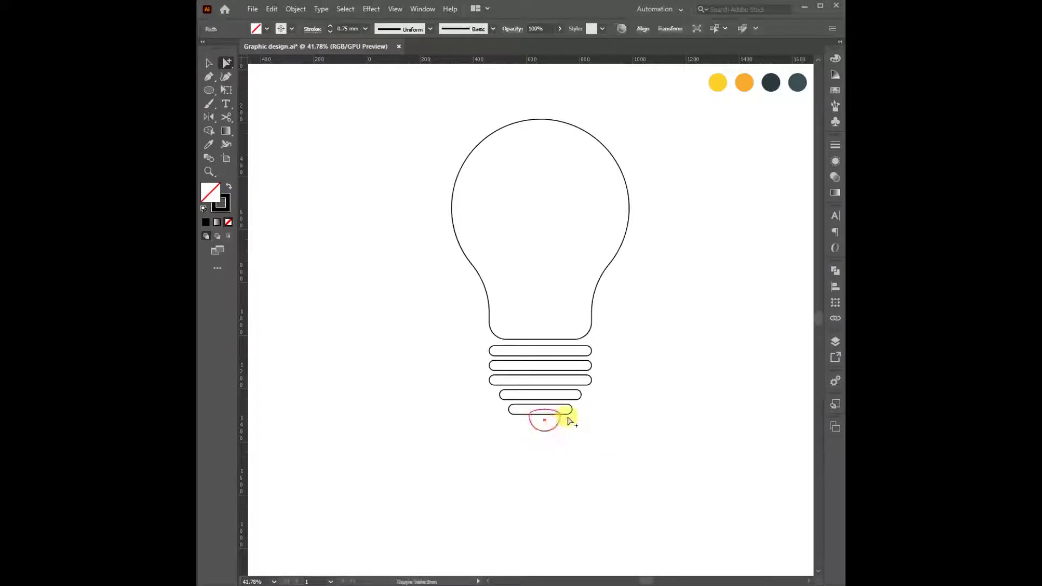
{"action": "left_click", "coordinate": [571, 412], "text": "shift"}
{"action": "key", "text": "v"}
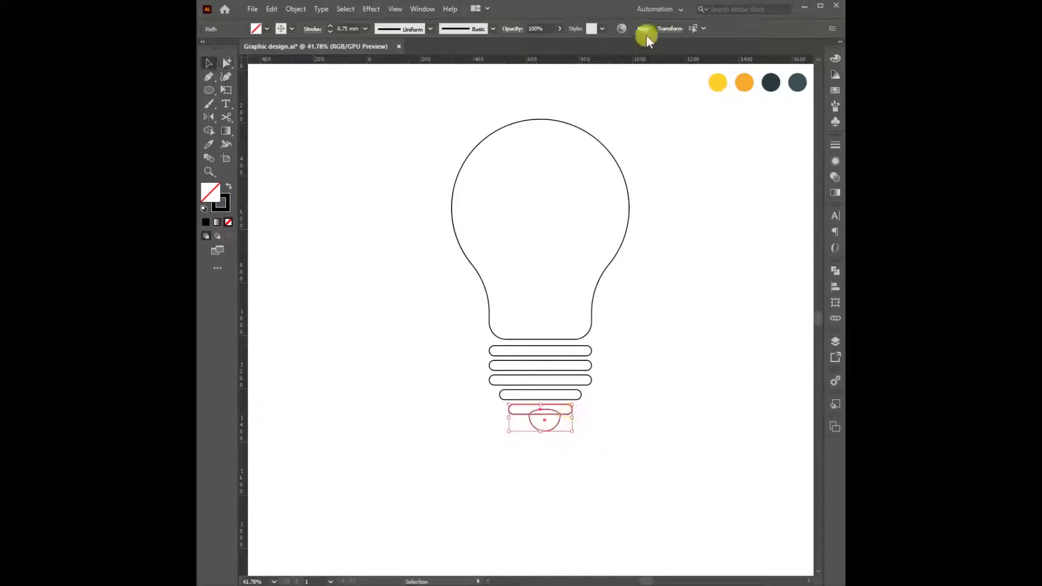
{"action": "left_click", "coordinate": [519, 413]}
{"action": "left_click", "coordinate": [642, 29]}
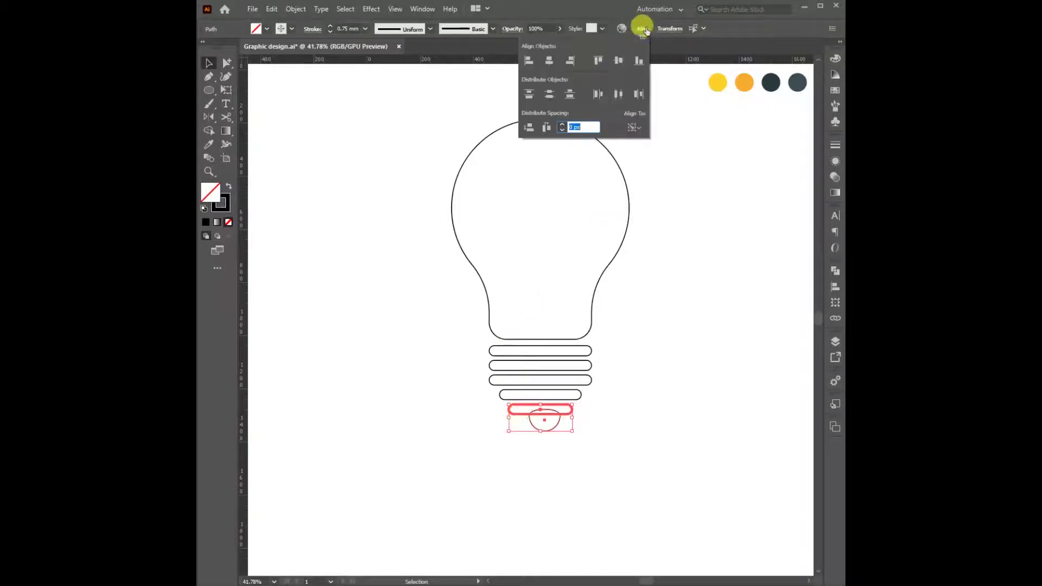
{"action": "left_click", "coordinate": [552, 61]}
{"action": "left_click", "coordinate": [567, 450]}
Unite the lowest bar and the flattened circle into one base tip shape
{"action": "key", "text": "a"}
{"action": "left_click_drag", "start_coordinate": [568, 453], "coordinate": [518, 413]}
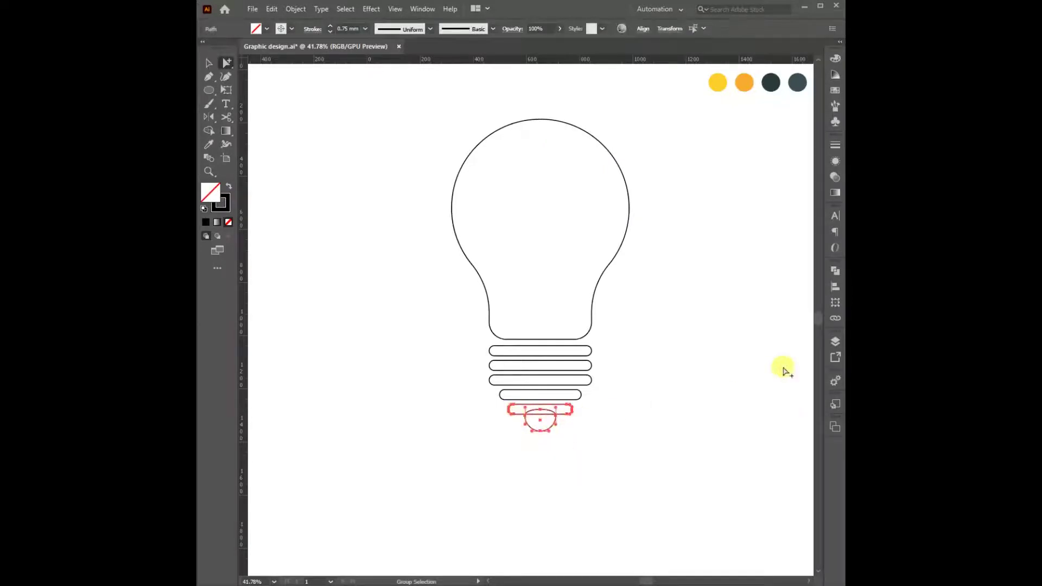
{"action": "left_click", "coordinate": [830, 270]}
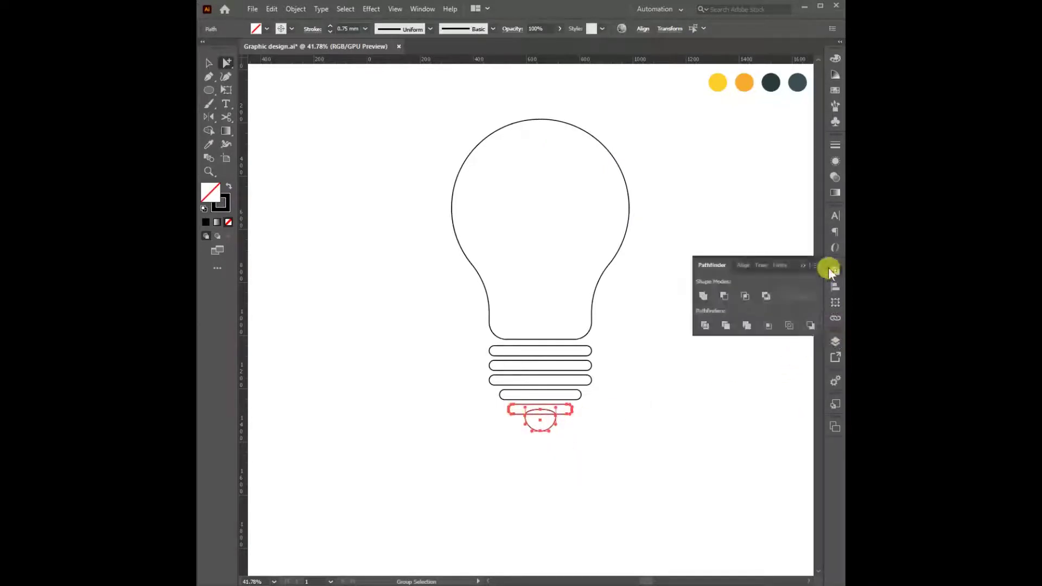
{"action": "left_click", "coordinate": [703, 296]}
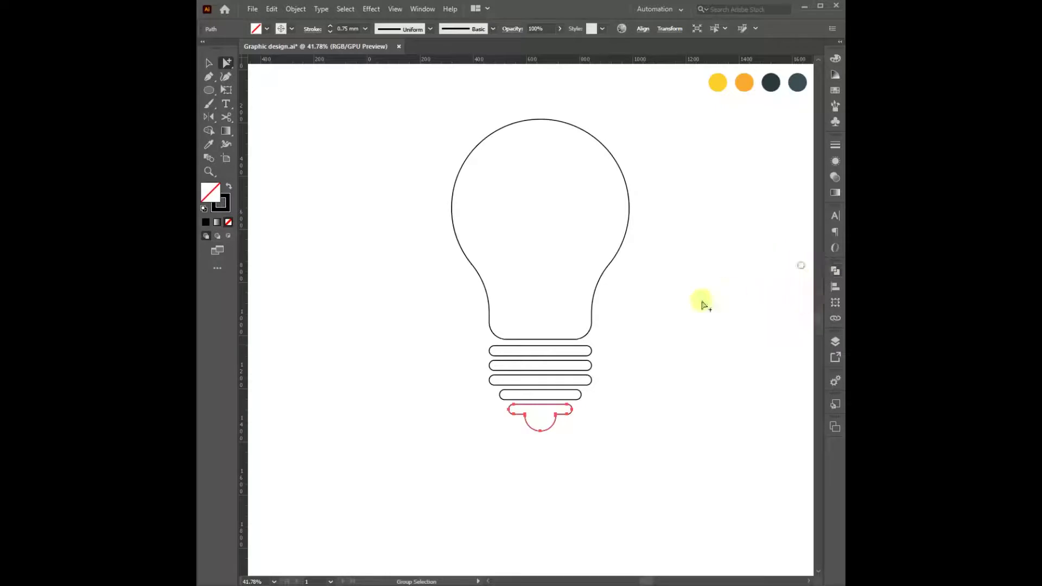
{"action": "left_click", "coordinate": [672, 326]}
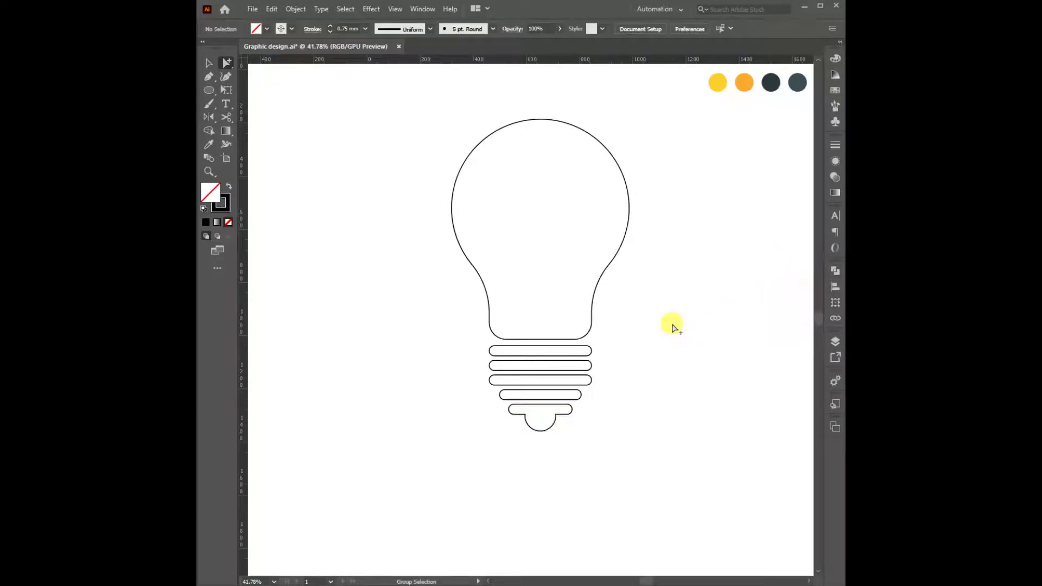
Draw a vertical line through the bulb's centre, from just above the glass to below the base tip
{"action": "left_click", "coordinate": [209, 88]}
{"action": "left_click", "coordinate": [259, 144]}
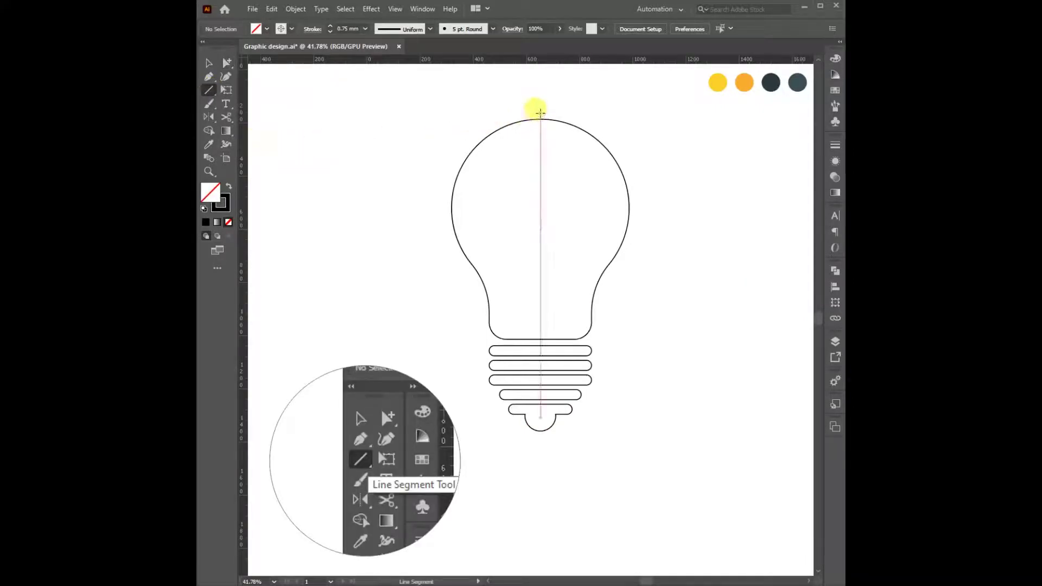
{"action": "left_click_drag", "start_coordinate": [540, 113], "coordinate": [540, 464]}
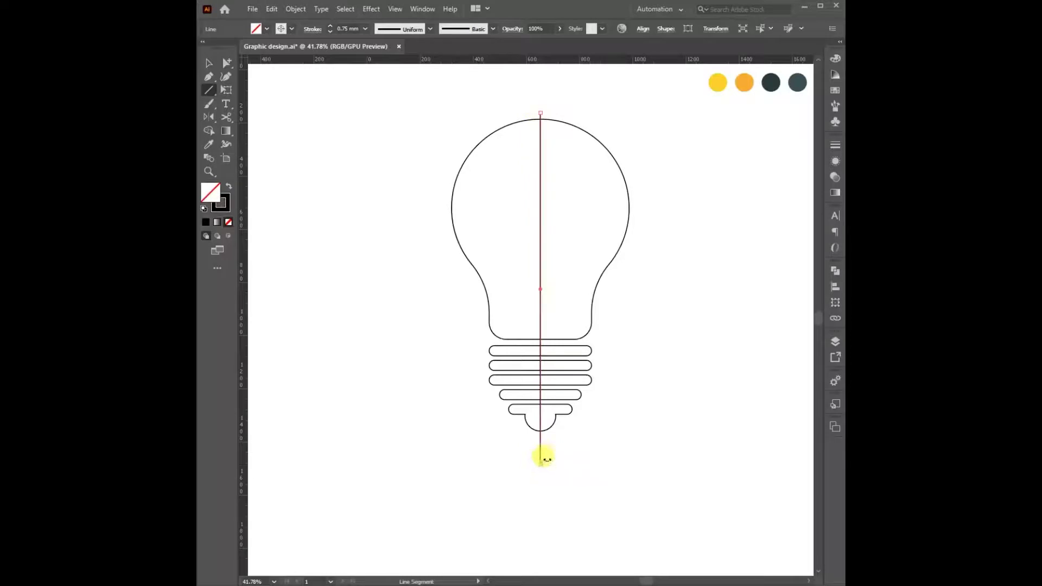
Divide all the bulb shapes along the vertical centre line into separate left and right halves
{"action": "left_click", "coordinate": [209, 62]}
{"action": "left_click", "coordinate": [325, 118]}
{"action": "left_click_drag", "start_coordinate": [384, 110], "coordinate": [633, 481]}
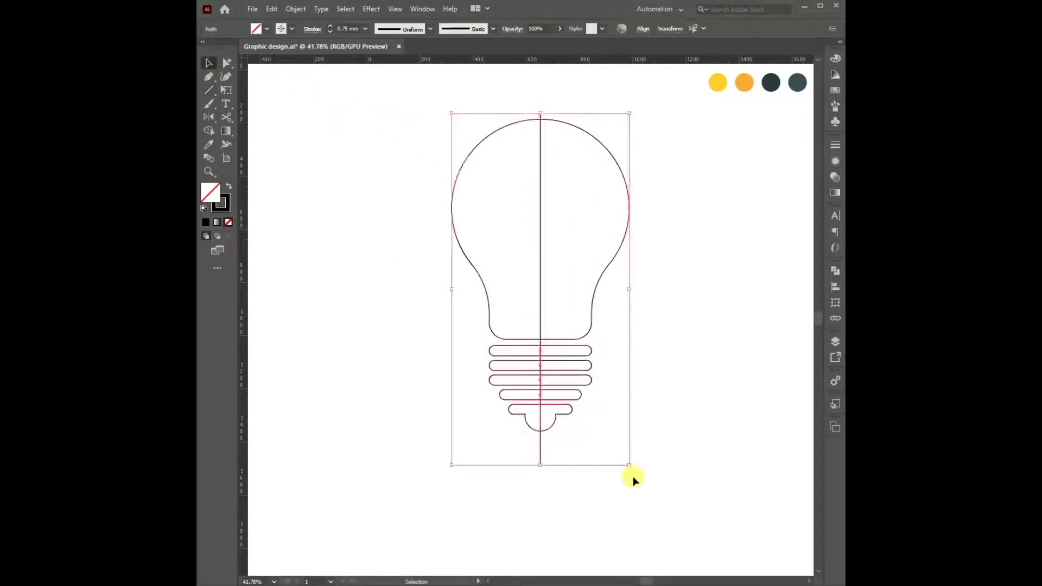
{"action": "left_click", "coordinate": [834, 271]}
{"action": "left_click", "coordinate": [705, 326]}
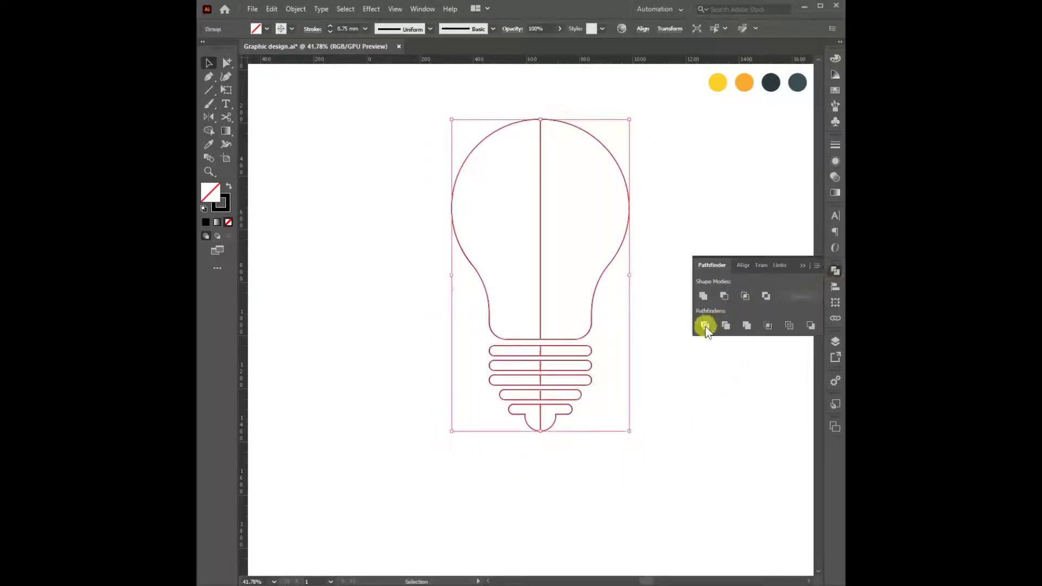
{"action": "left_click", "coordinate": [802, 265]}
{"action": "left_click", "coordinate": [735, 262]}
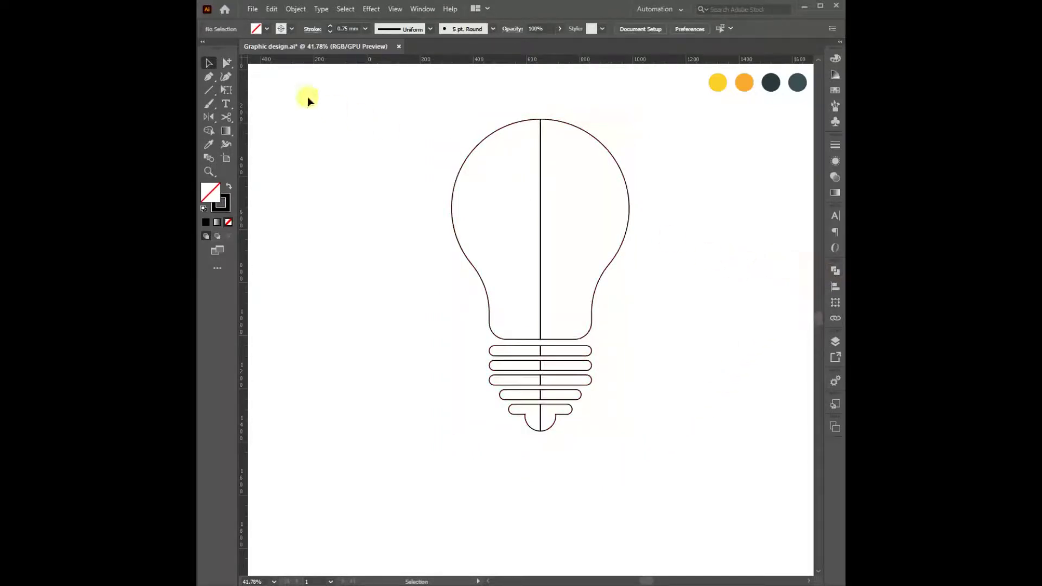
Colour the left half of the glass with the yellow swatch and the right half with the orange swatch
{"action": "left_click", "coordinate": [497, 204]}
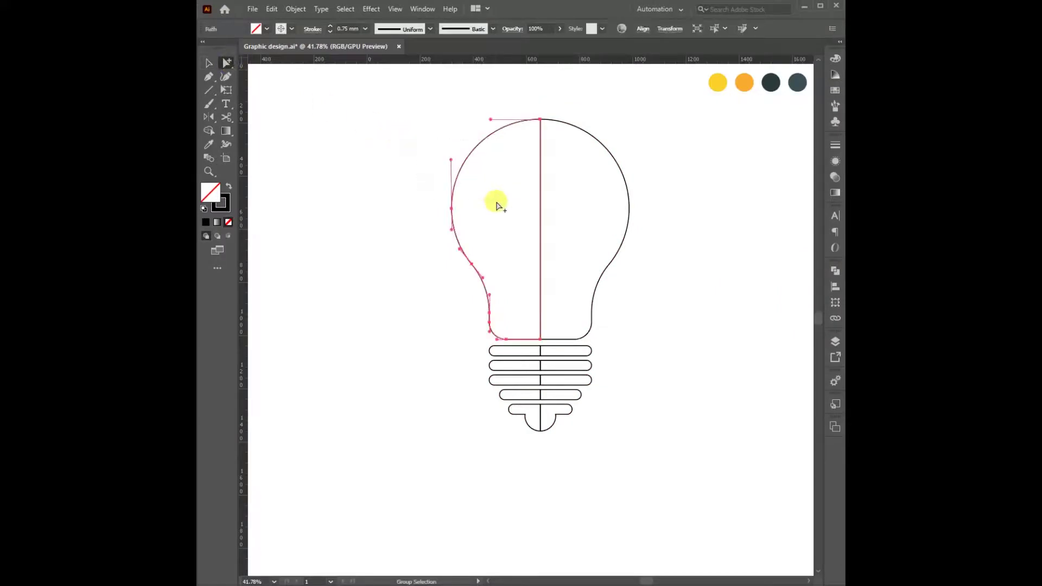
{"action": "left_click", "coordinate": [209, 143]}
{"action": "left_click", "coordinate": [717, 82]}
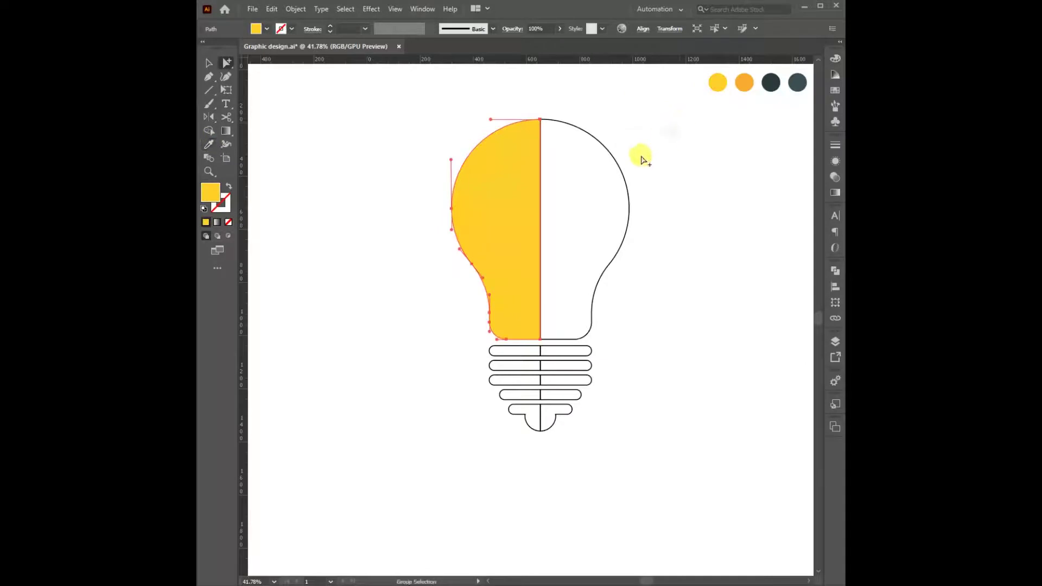
{"action": "left_click", "coordinate": [599, 203], "text": "ctrl"}
{"action": "left_click", "coordinate": [743, 82]}
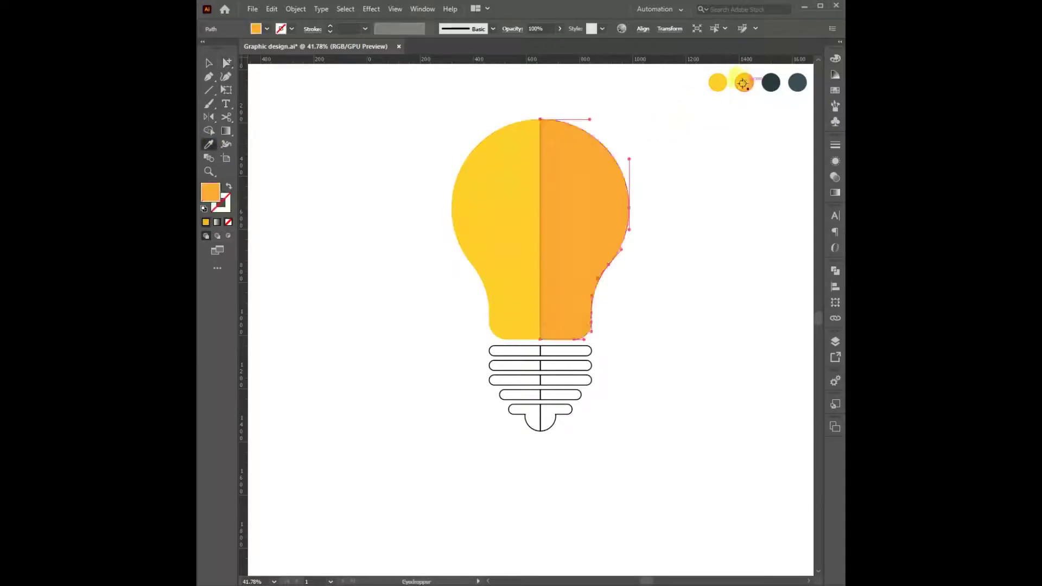
{"action": "left_click", "coordinate": [687, 202]}
Colour the right halves of all the screw base bars and the tip with the darkest swatch circle
{"action": "left_click_drag", "start_coordinate": [602, 348], "coordinate": [566, 453]}
{"action": "key", "text": "i"}
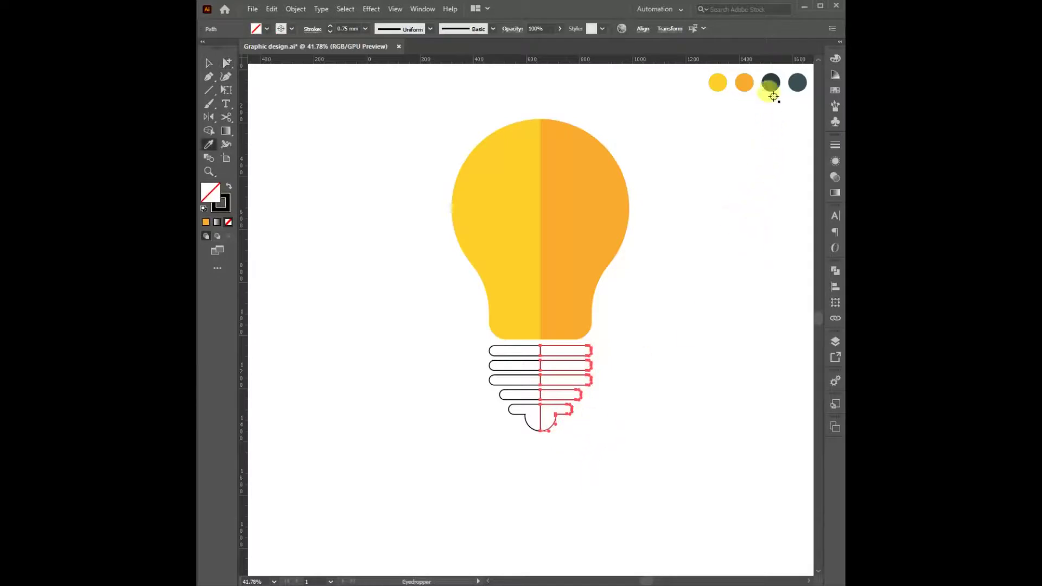
{"action": "left_click", "coordinate": [770, 82]}
{"action": "left_click", "coordinate": [435, 366]}
Colour the left halves of the base bars and tip with the lighter slate swatch circle
{"action": "key", "text": "a"}
{"action": "left_click_drag", "start_coordinate": [459, 347], "coordinate": [526, 449]}
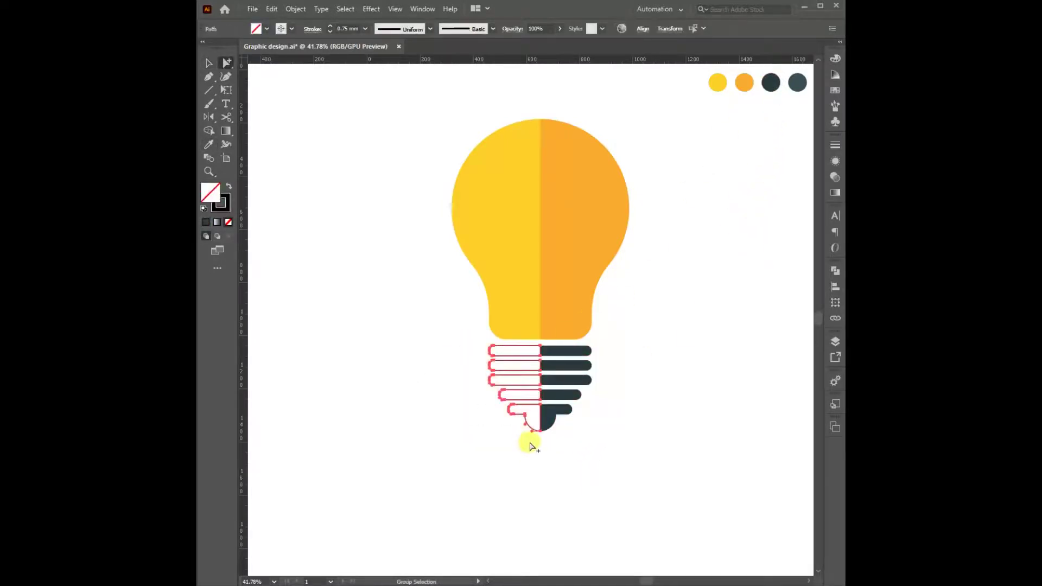
{"action": "key", "text": "i"}
{"action": "left_click", "coordinate": [798, 82]}
{"action": "key", "text": "v"}
{"action": "left_click", "coordinate": [686, 271]}
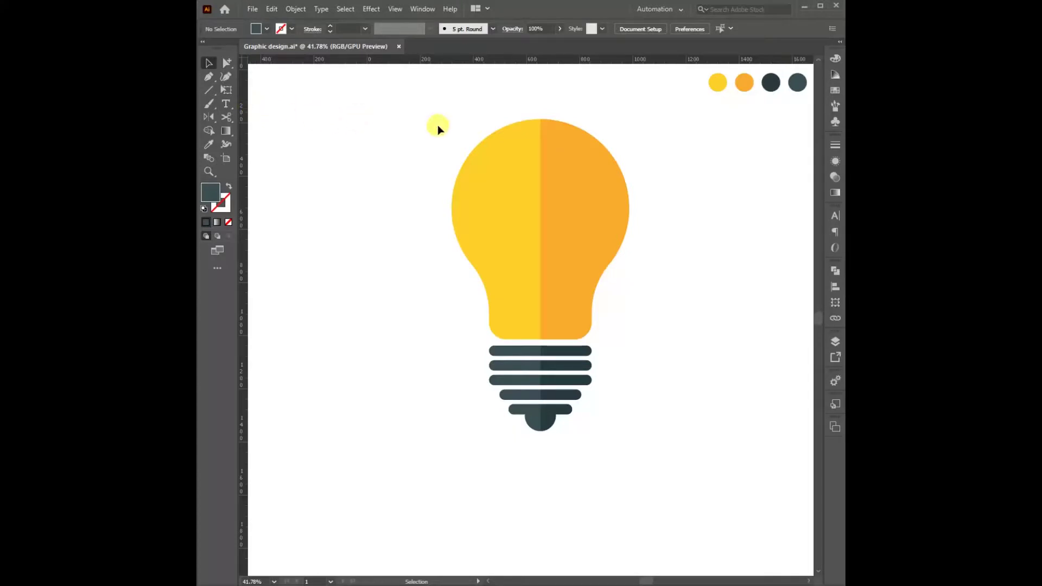
Draw a circle with a radius of about 238 px from the centre of the bulb's round glass
{"action": "left_click", "coordinate": [209, 90]}
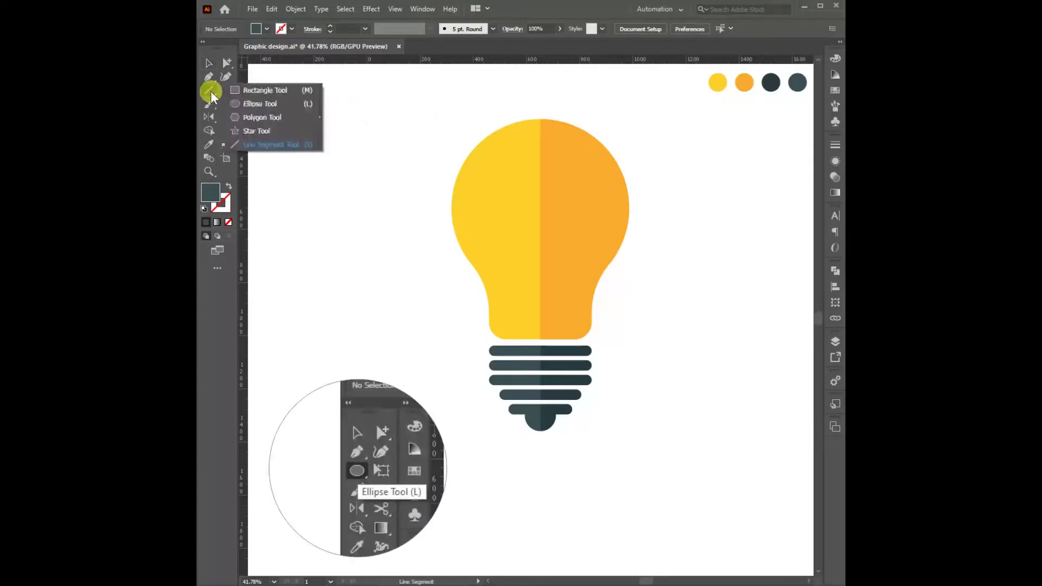
{"action": "left_click", "coordinate": [253, 101]}
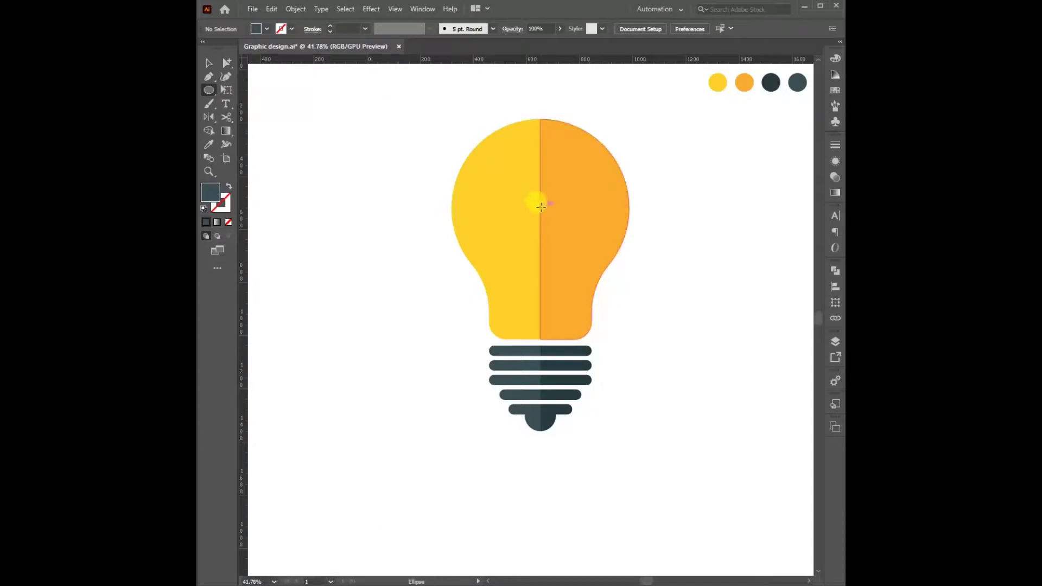
{"action": "left_click_drag", "start_coordinate": [542, 207], "coordinate": [604, 164]}
{"action": "left_click", "coordinate": [209, 63]}
{"action": "left_click", "coordinate": [261, 92]}
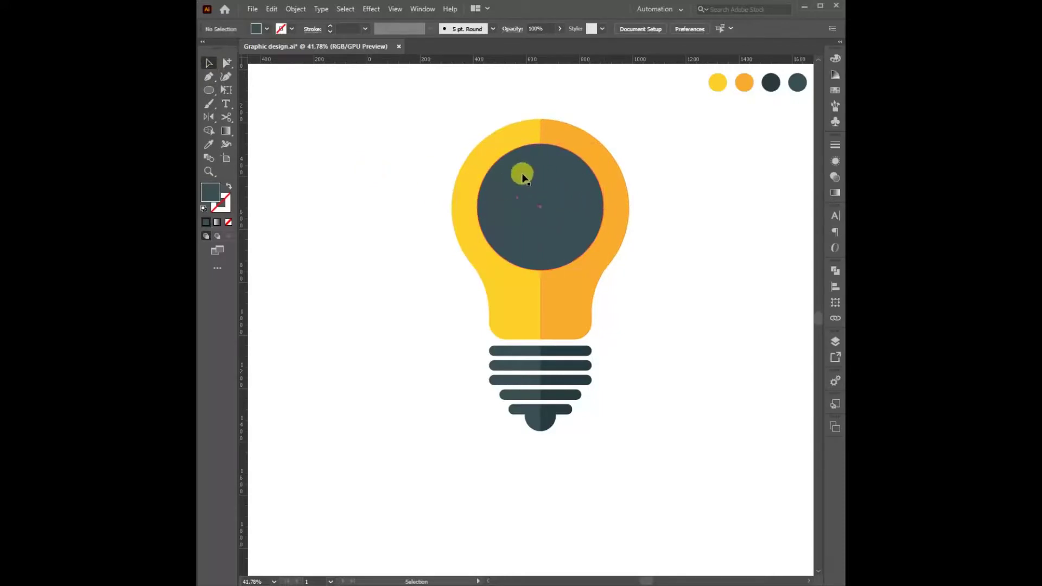
Remove the circle's right and bottom anchor points, leaving only its upper-left quarter arc
{"action": "key", "text": "a"}
{"action": "left_click", "coordinate": [603, 209]}
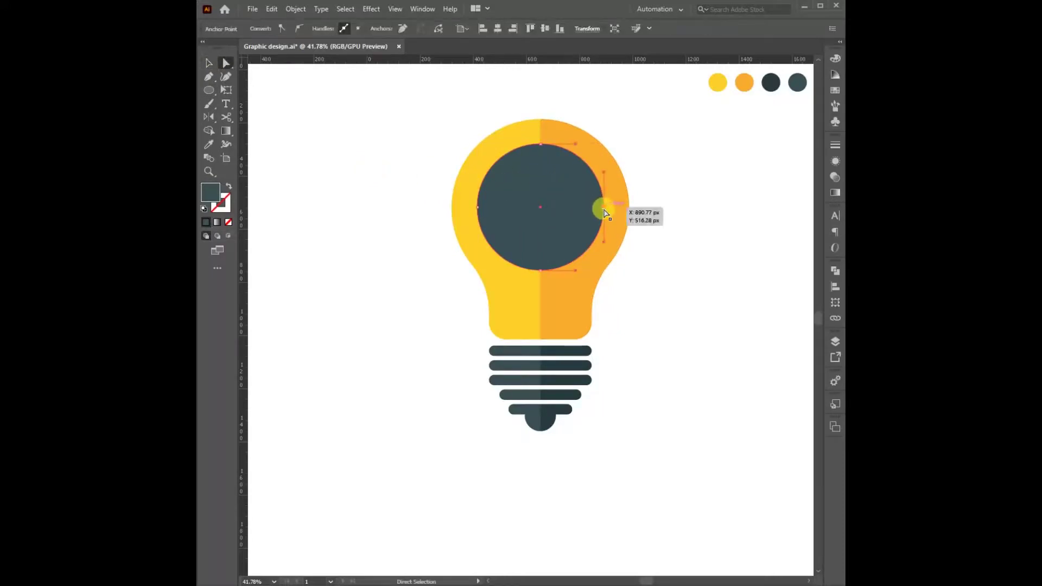
{"action": "key", "text": "Delete"}
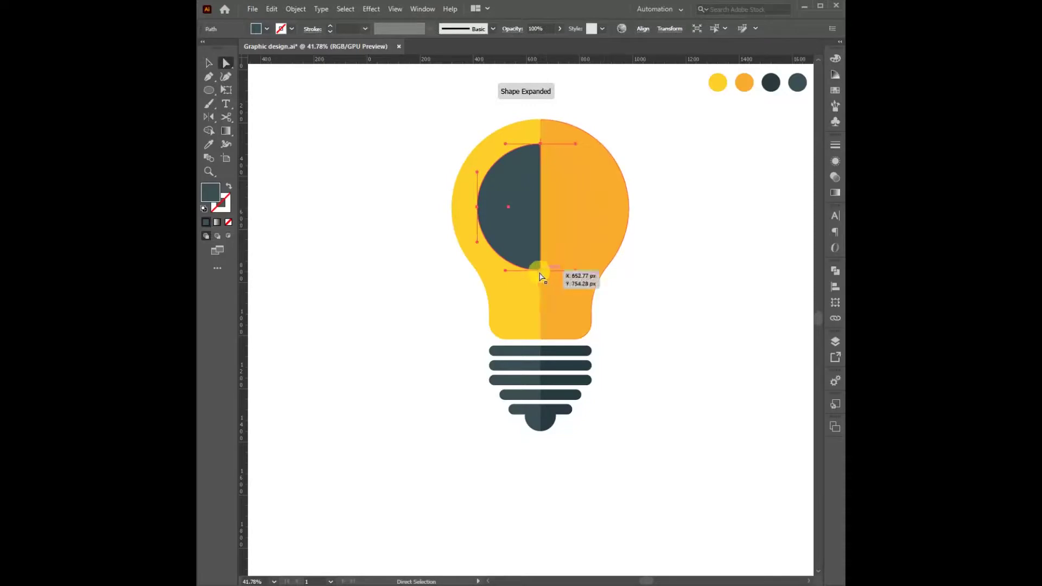
{"action": "key", "text": "Delete"}
{"action": "left_click", "coordinate": [372, 210]}
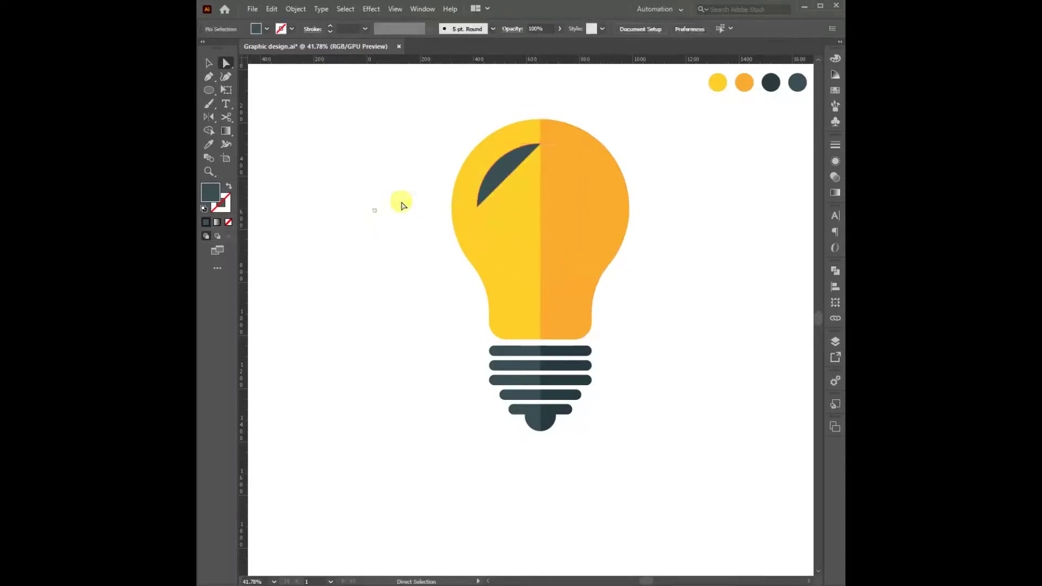
Turn the quarter arc into a white outline without fill and set its stroke weight to 10 mm
{"action": "left_click", "coordinate": [507, 169]}
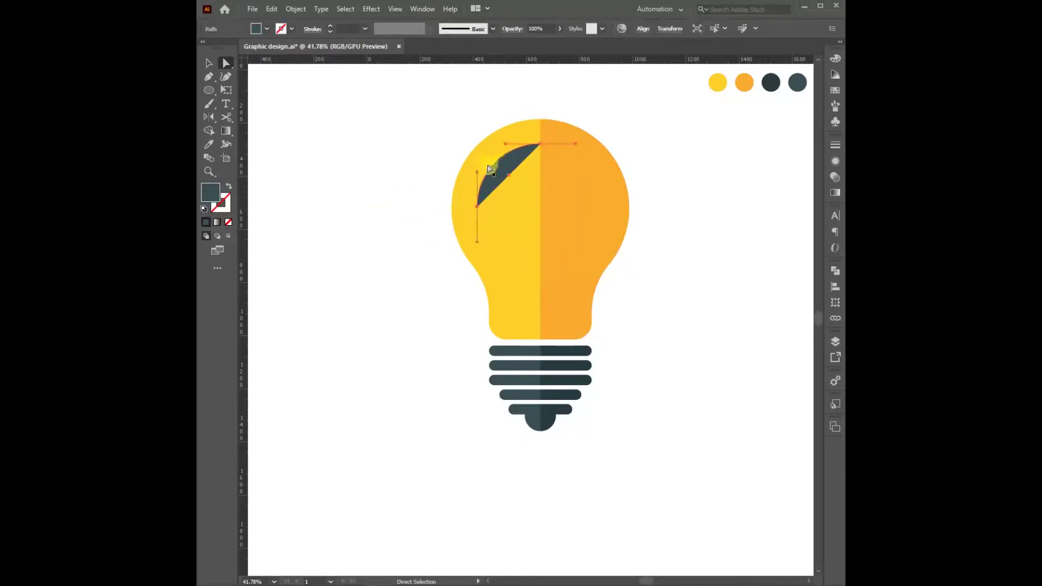
{"action": "left_click", "coordinate": [227, 189]}
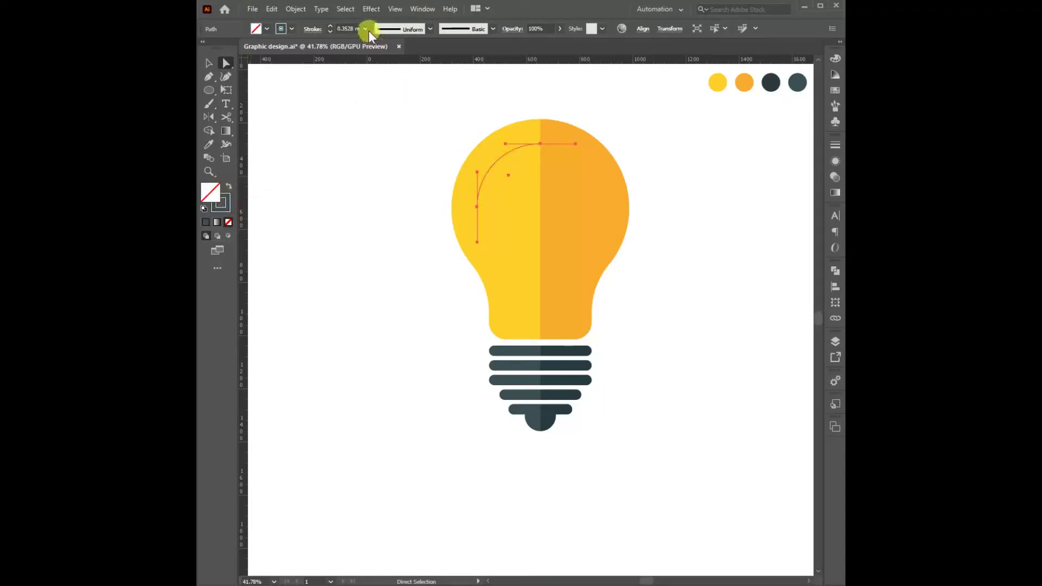
{"action": "left_click", "coordinate": [292, 28]}
{"action": "left_click", "coordinate": [199, 70]}
{"action": "left_click", "coordinate": [364, 78]}
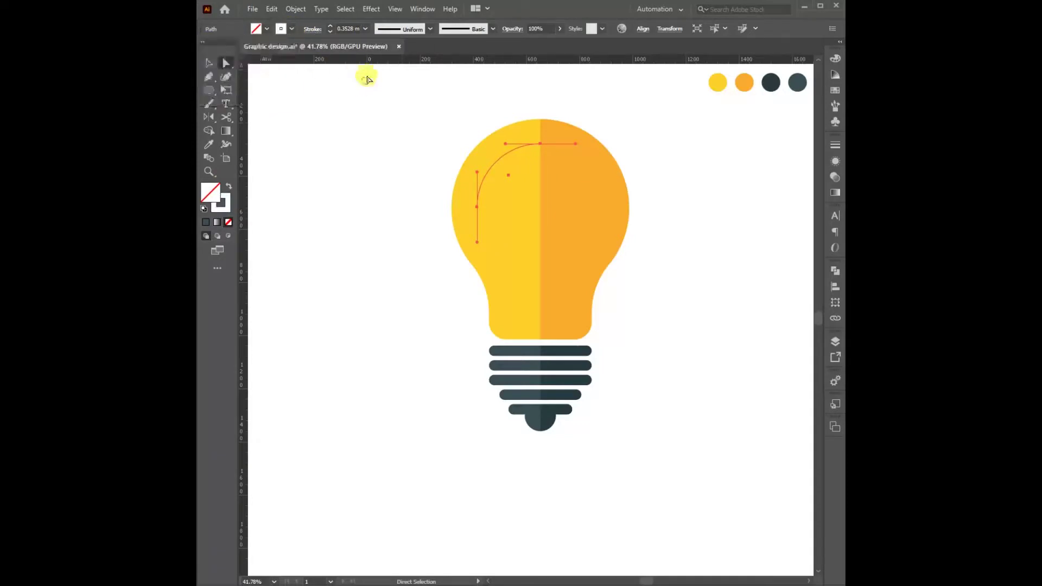
{"action": "left_click", "coordinate": [365, 29]}
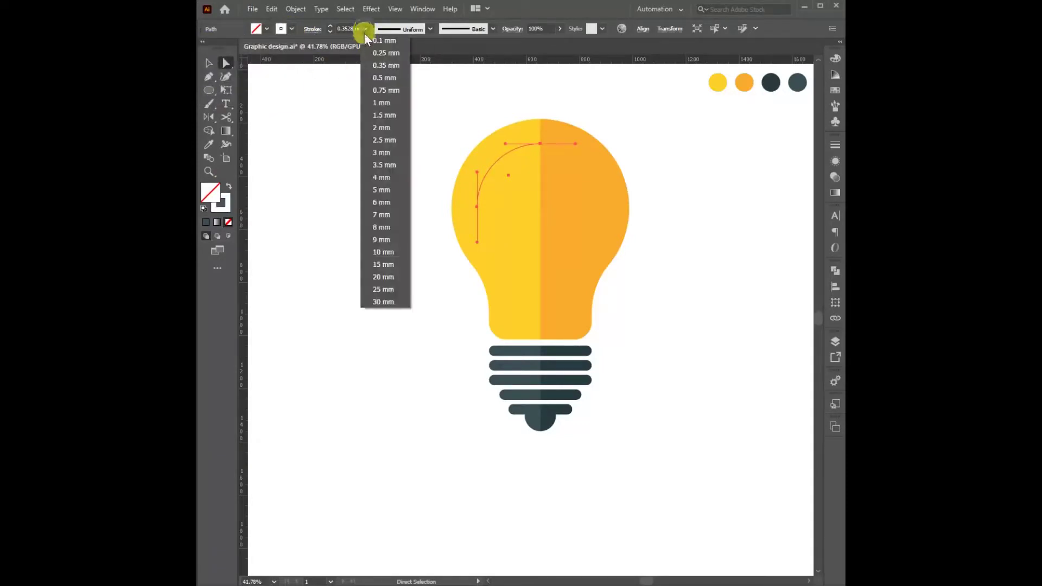
{"action": "left_click", "coordinate": [386, 251]}
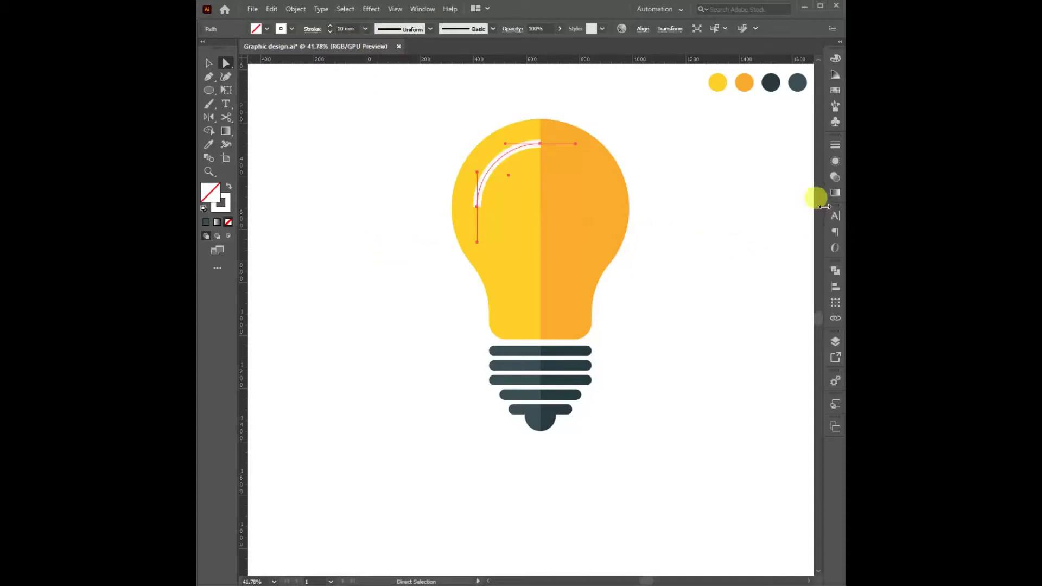
Give the white highlight arc's stroke round caps and round corner joins
{"action": "left_click", "coordinate": [834, 145]}
{"action": "left_click", "coordinate": [750, 175]}
{"action": "left_click", "coordinate": [750, 187]}
{"action": "left_click", "coordinate": [803, 138]}
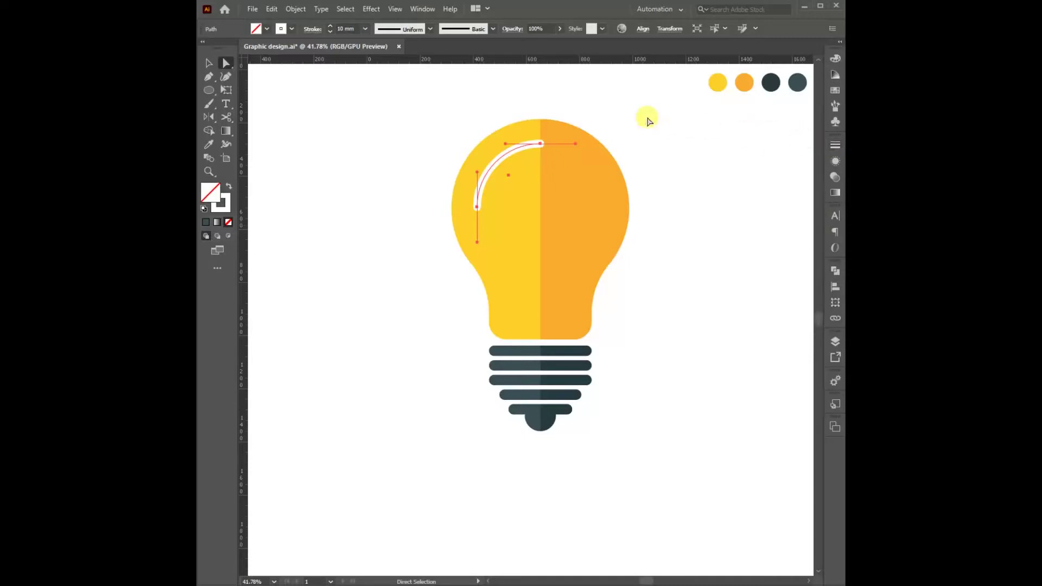
{"action": "left_click", "coordinate": [712, 150]}
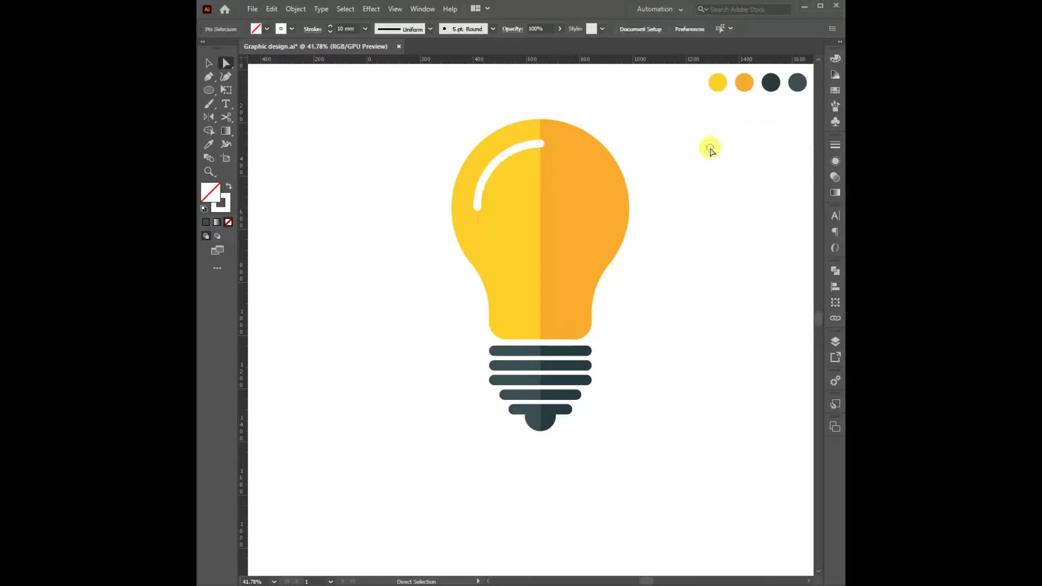
Expand the white highlight arc's stroke into a filled shape
{"action": "left_click", "coordinate": [524, 149]}
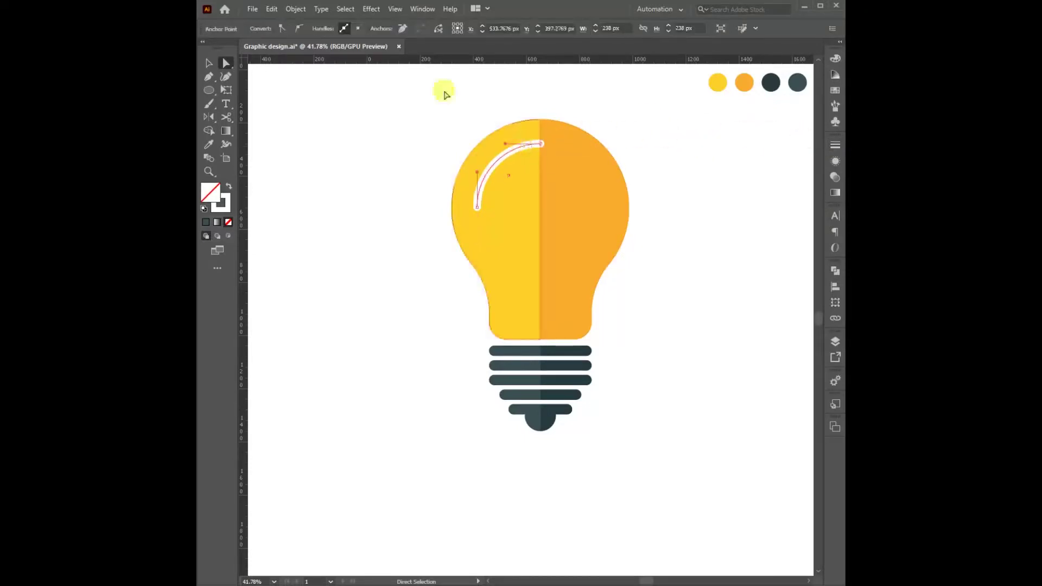
{"action": "left_click", "coordinate": [296, 9]}
{"action": "left_click", "coordinate": [328, 141]}
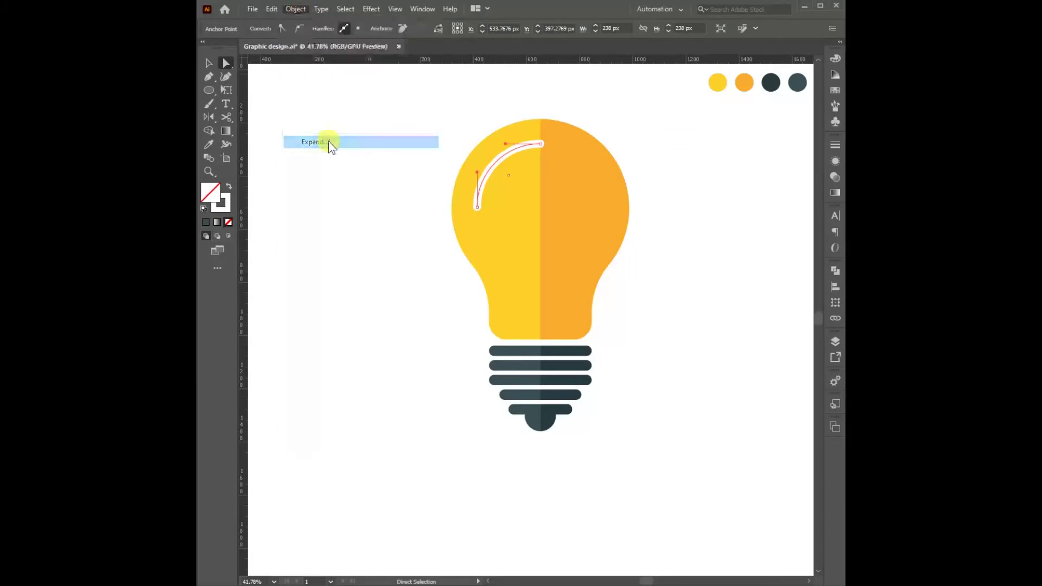
{"action": "left_click", "coordinate": [469, 363]}
Group the glass, the screw base and the highlight into one object
{"action": "left_click", "coordinate": [208, 63]}
{"action": "left_click", "coordinate": [362, 119]}
{"action": "left_click_drag", "start_coordinate": [556, 307], "coordinate": [632, 454]}
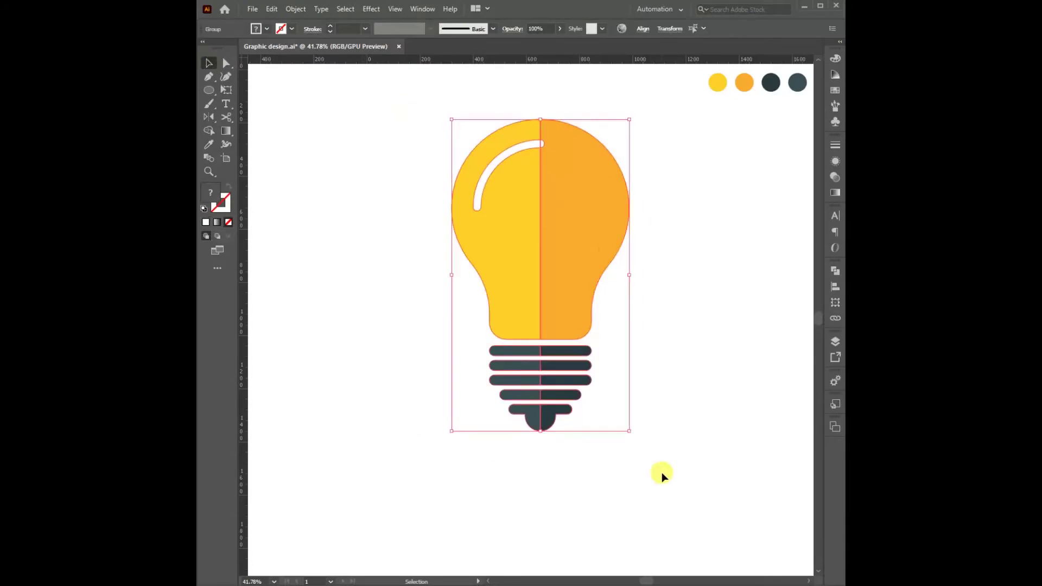
{"action": "right_click", "coordinate": [566, 283]}
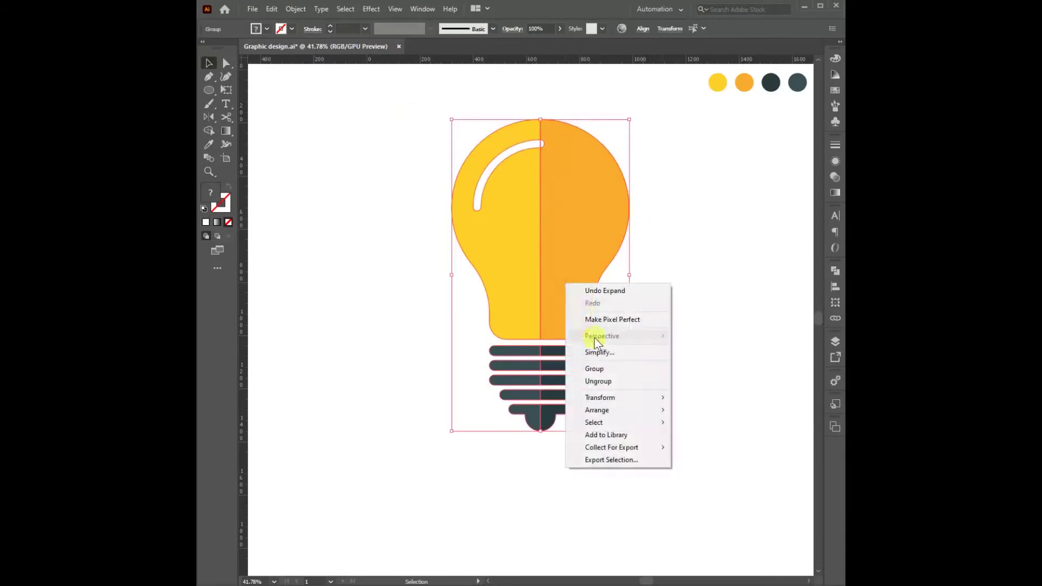
{"action": "left_click", "coordinate": [595, 372]}
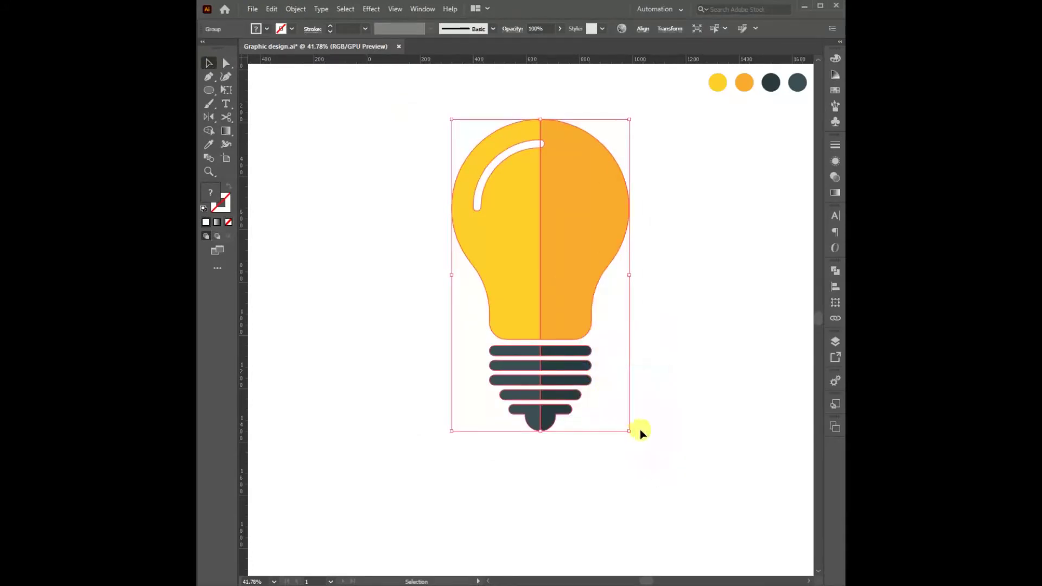
Enlarge the grouped bulb proportionally and move it down to sit in the middle of the artboard
{"action": "left_click_drag", "start_coordinate": [631, 432], "coordinate": [675, 472]}
{"action": "left_click_drag", "start_coordinate": [594, 267], "coordinate": [597, 313]}
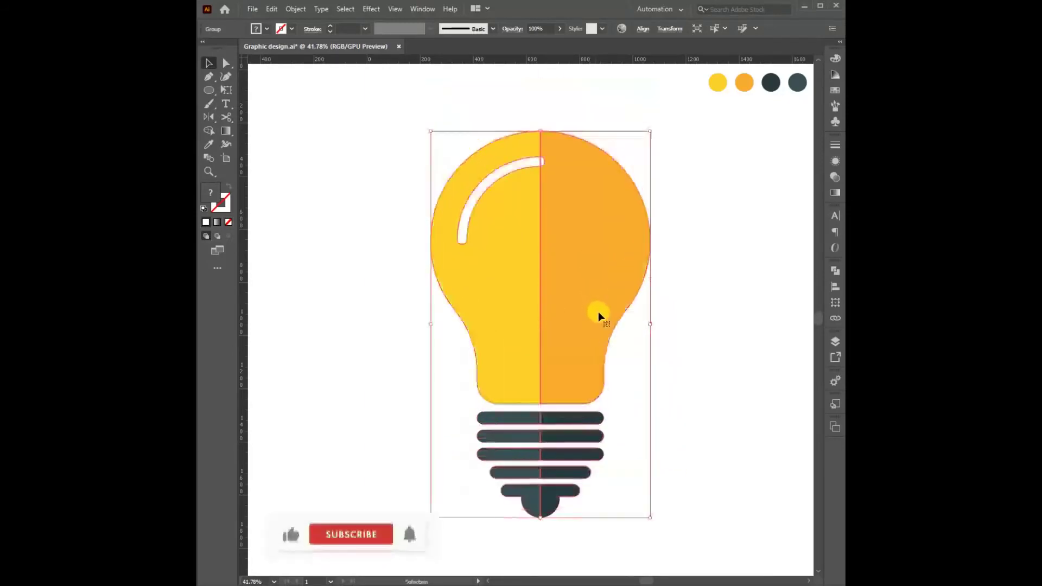
{"action": "left_click", "coordinate": [705, 272]}
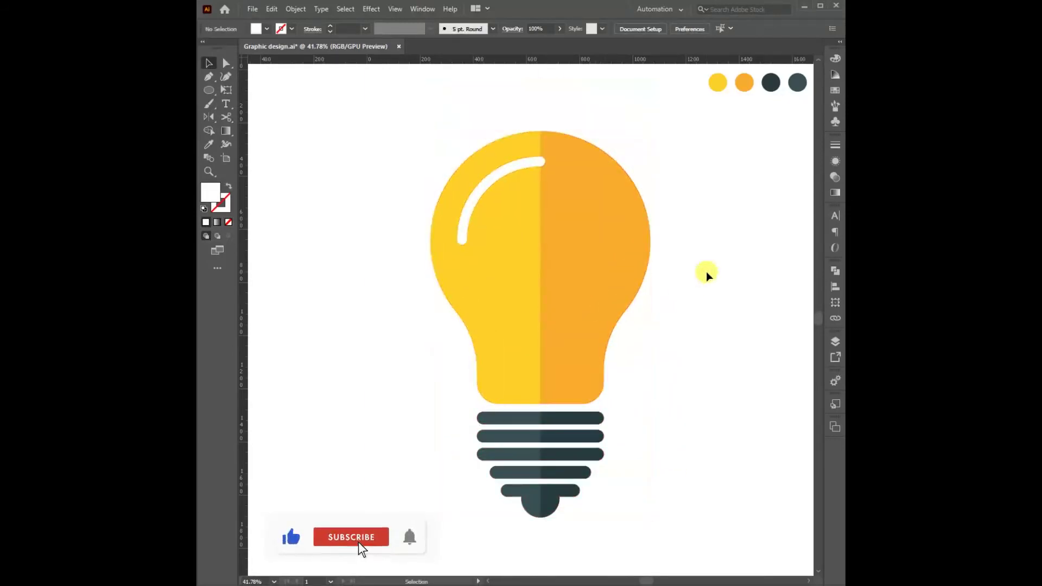